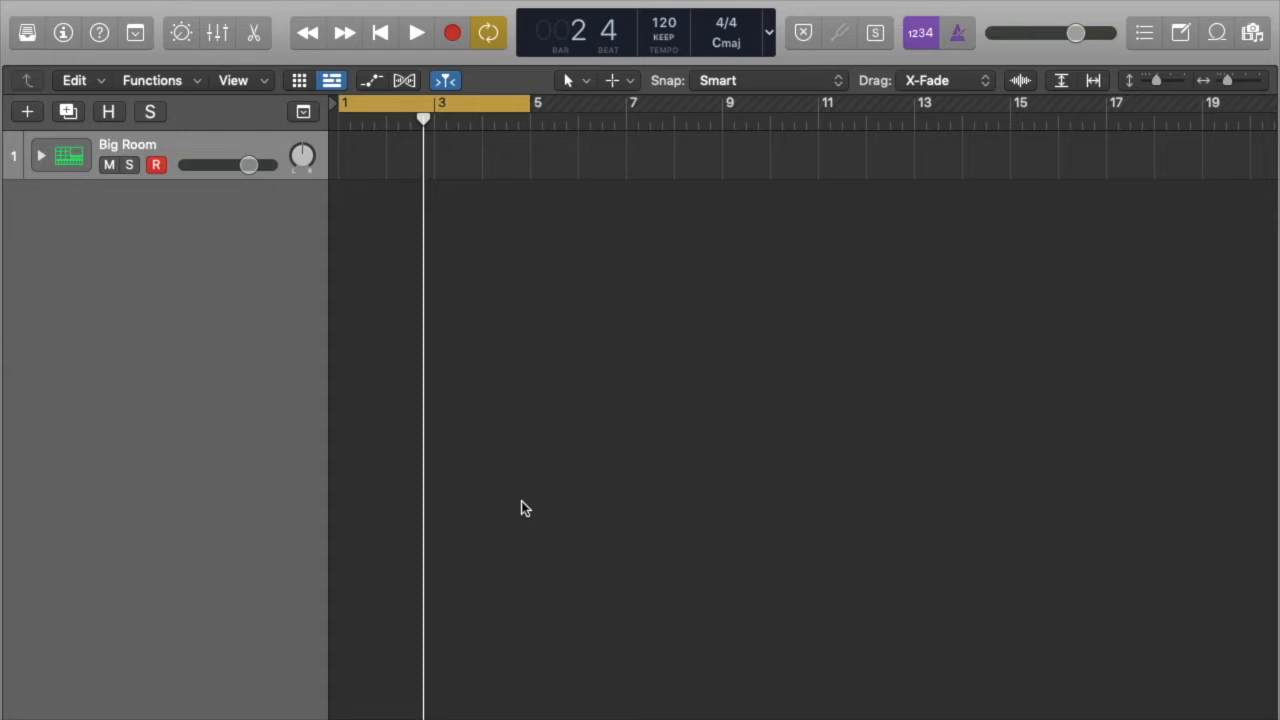
- Open the Big Room track's Drum Machine Designer kit from its channel strip, look over the pads and controls, and close it
key("i")
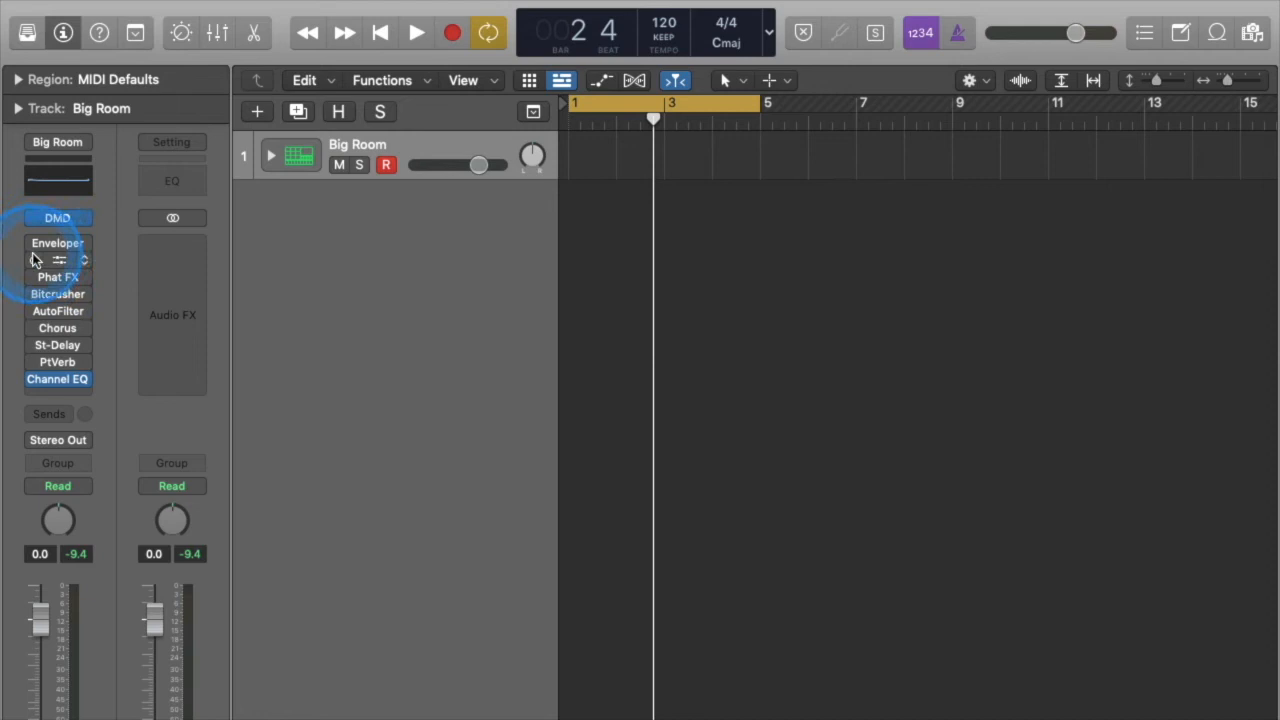
left_click(57, 220)
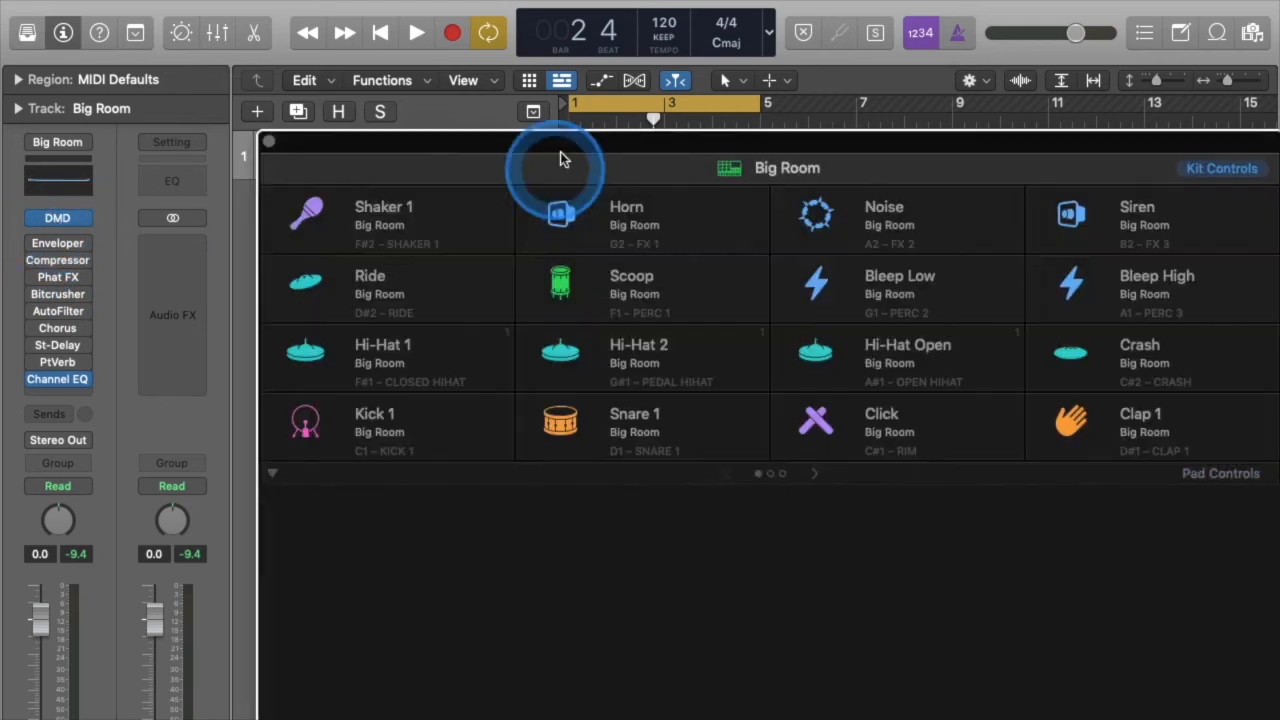
left_click_drag(562, 149, 463, 45)
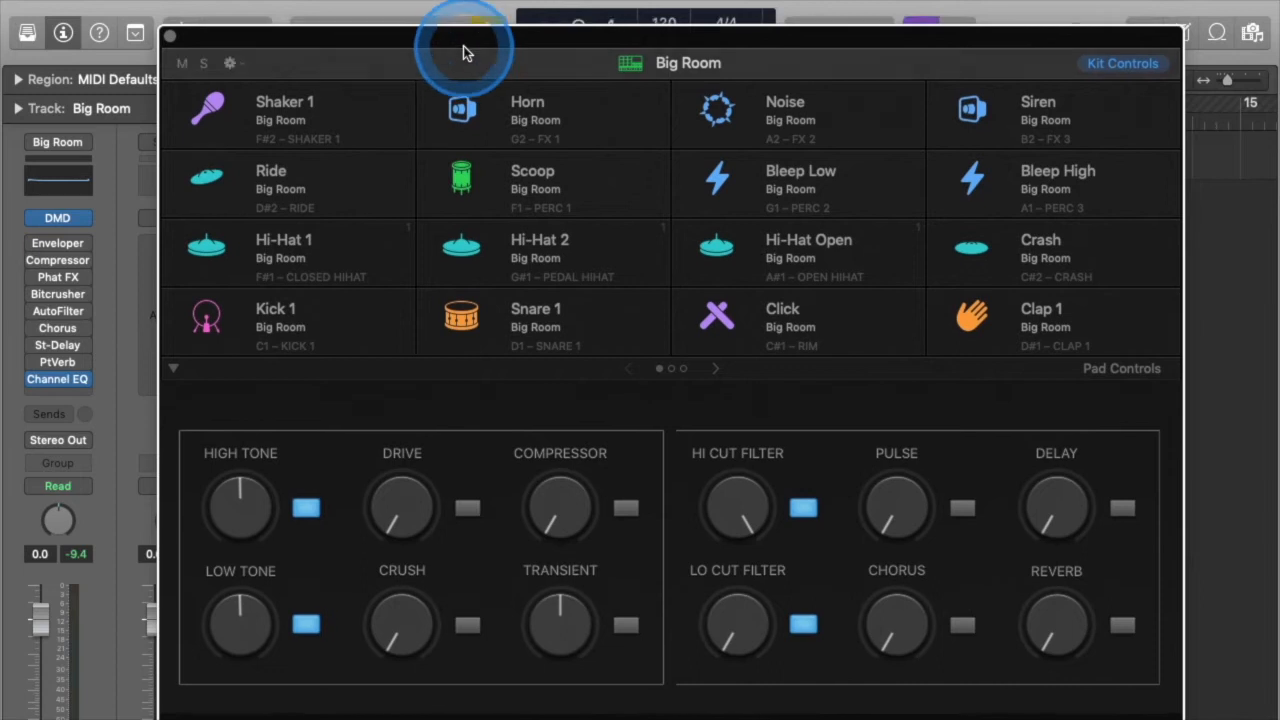
left_click(170, 39)
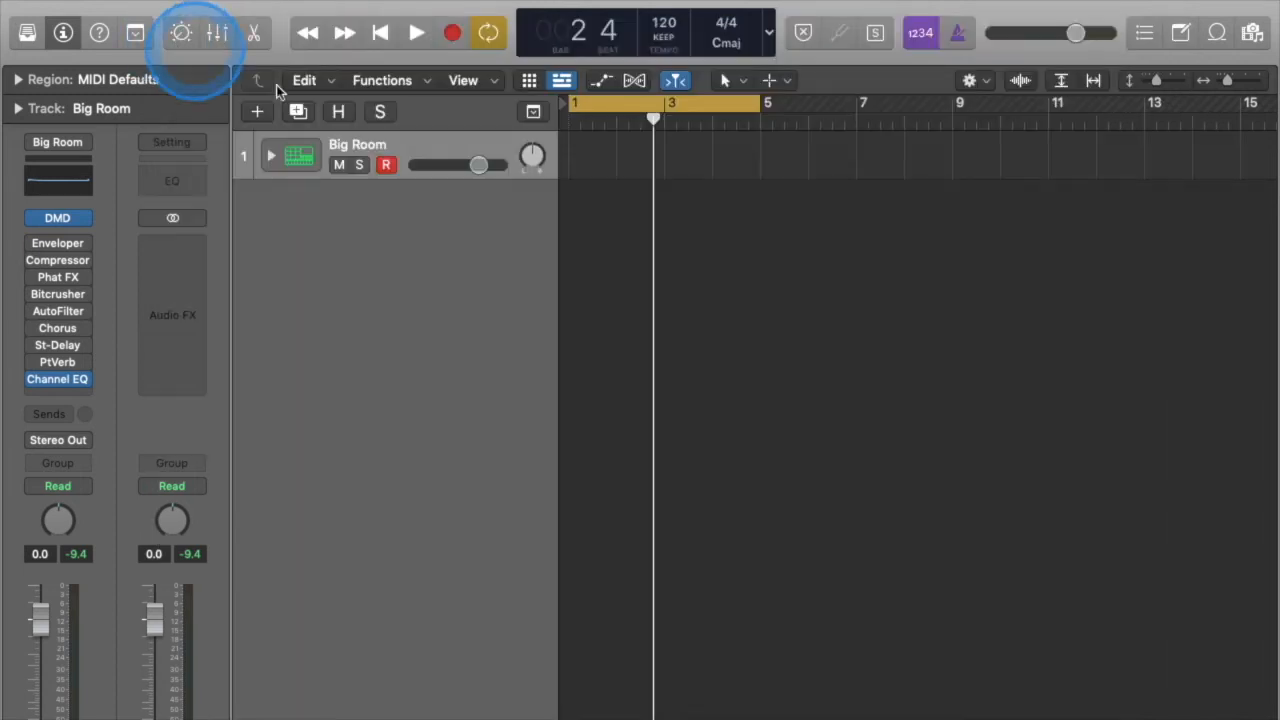
- Create a pattern region at bar 1 on the Big Room track and hide the inspector
right_click(593, 165)
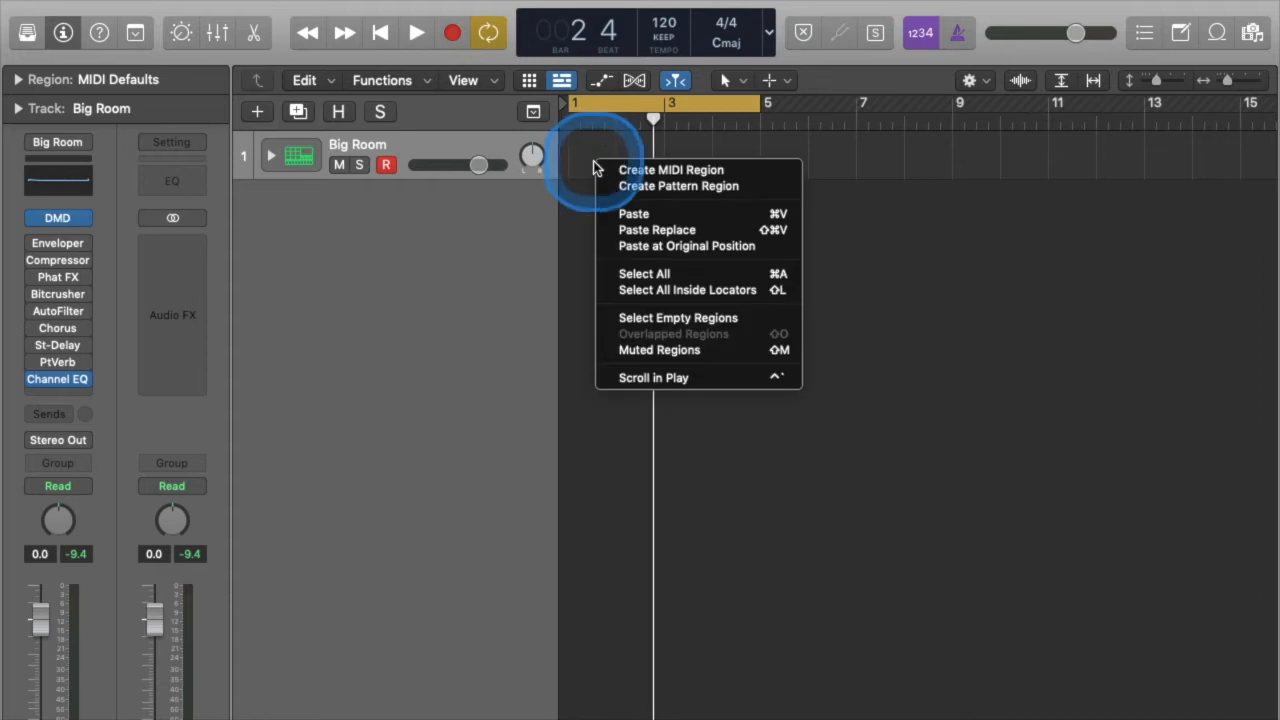
left_click(641, 196)
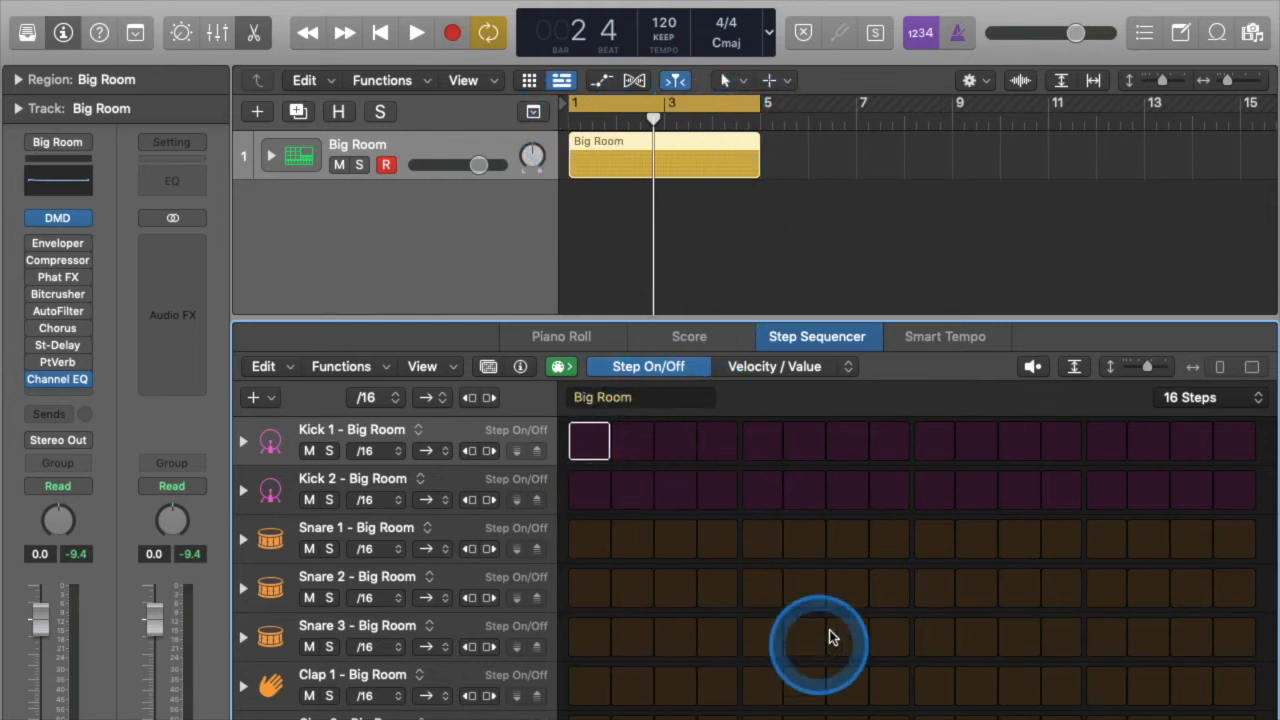
key("i")
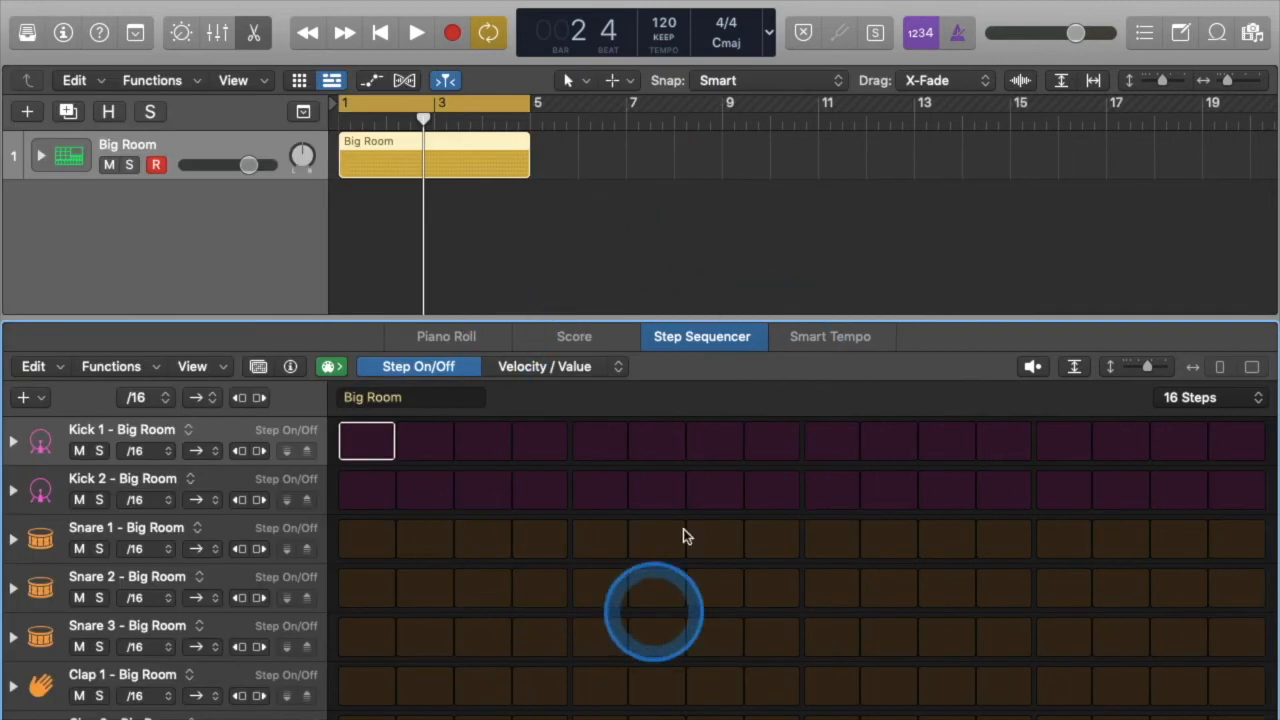
- Close and reopen the Step Sequencer for the Big Room region, enlarge its editor area, and look through the kit rows
double_click(443, 150)
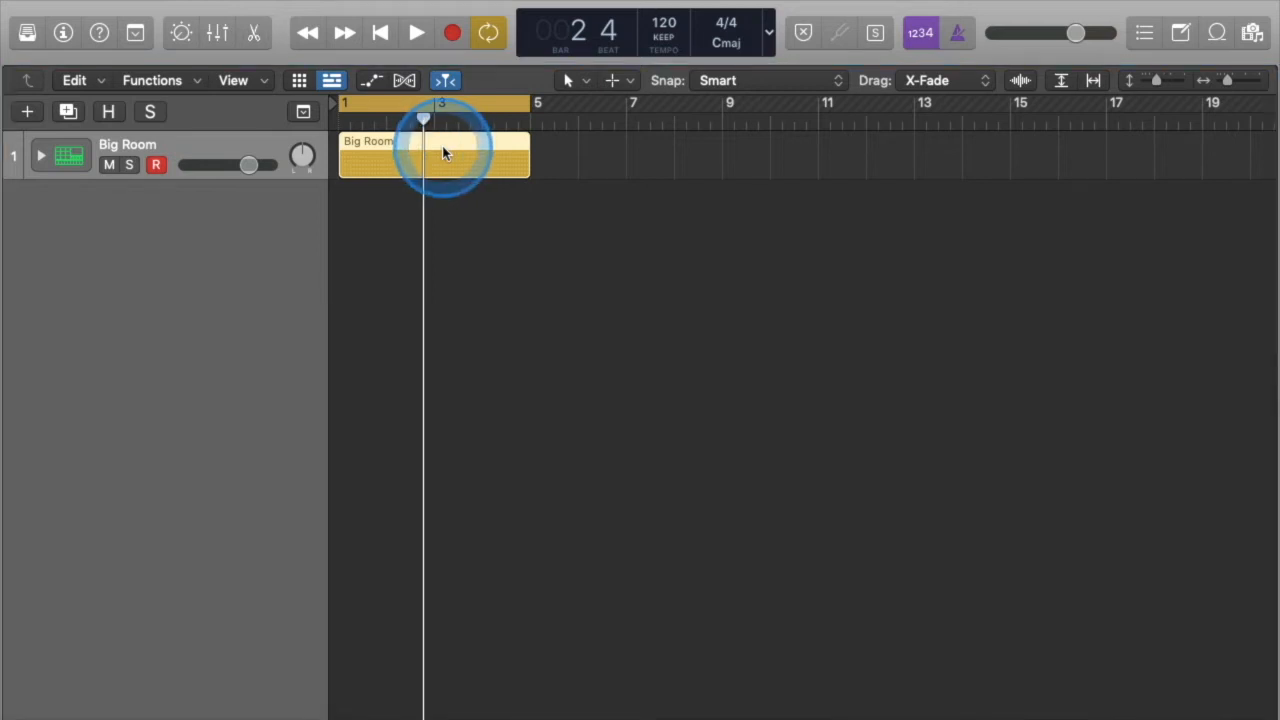
double_click(390, 148)
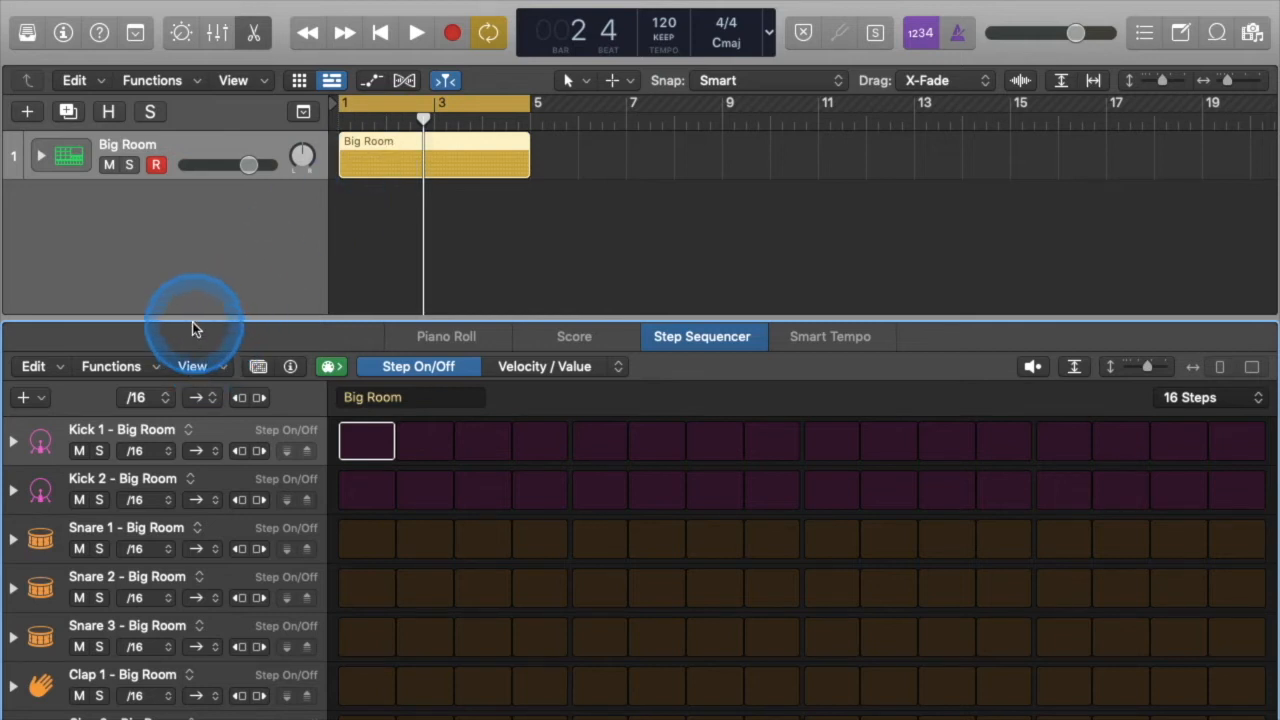
left_click_drag(192, 320, 189, 265)
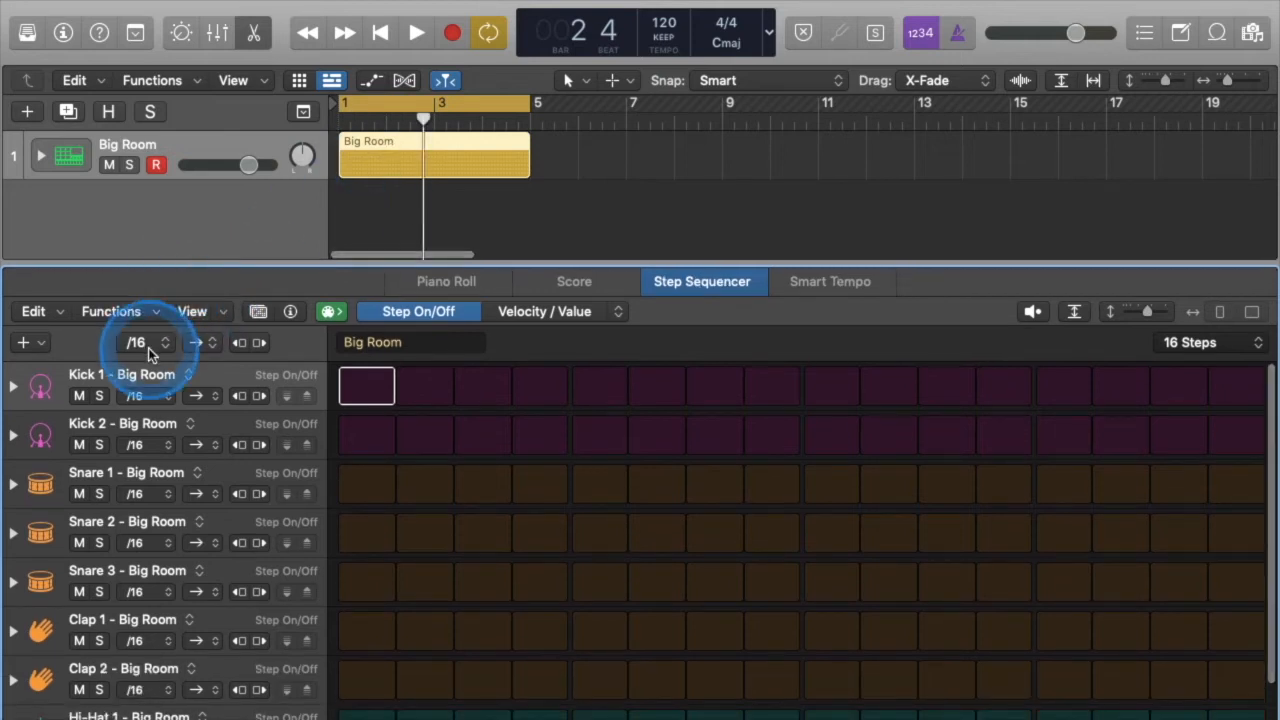
scroll(146, 412, "down", 4)
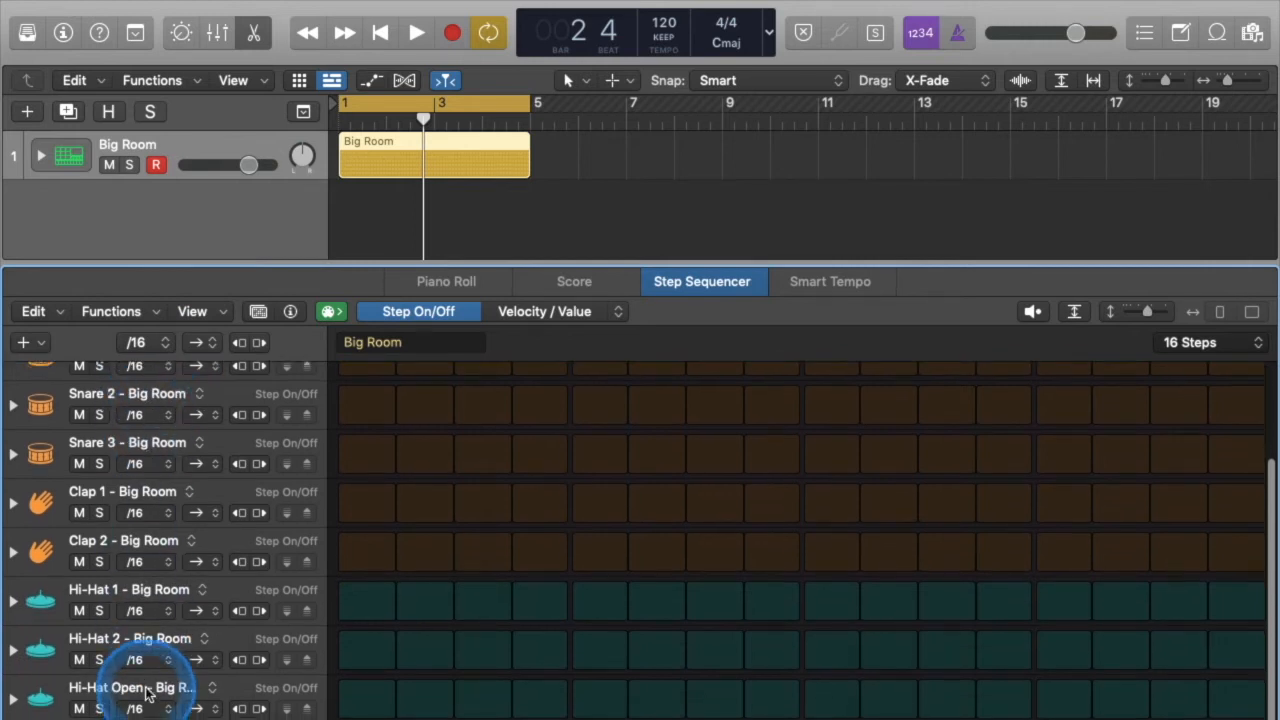
scroll(150, 680, "up", 4)
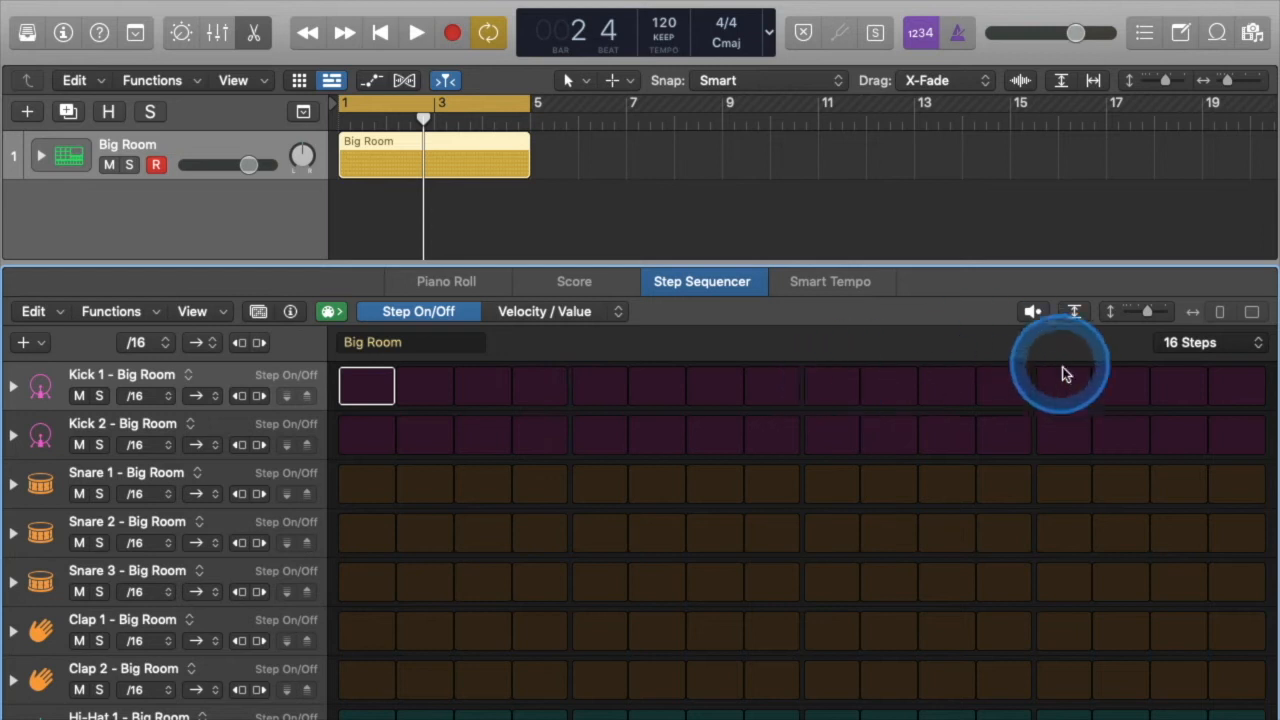
- Turn on steps 1, 5, 9 and 13 in the Kick 1 row
left_click(370, 391)
left_click(608, 390)
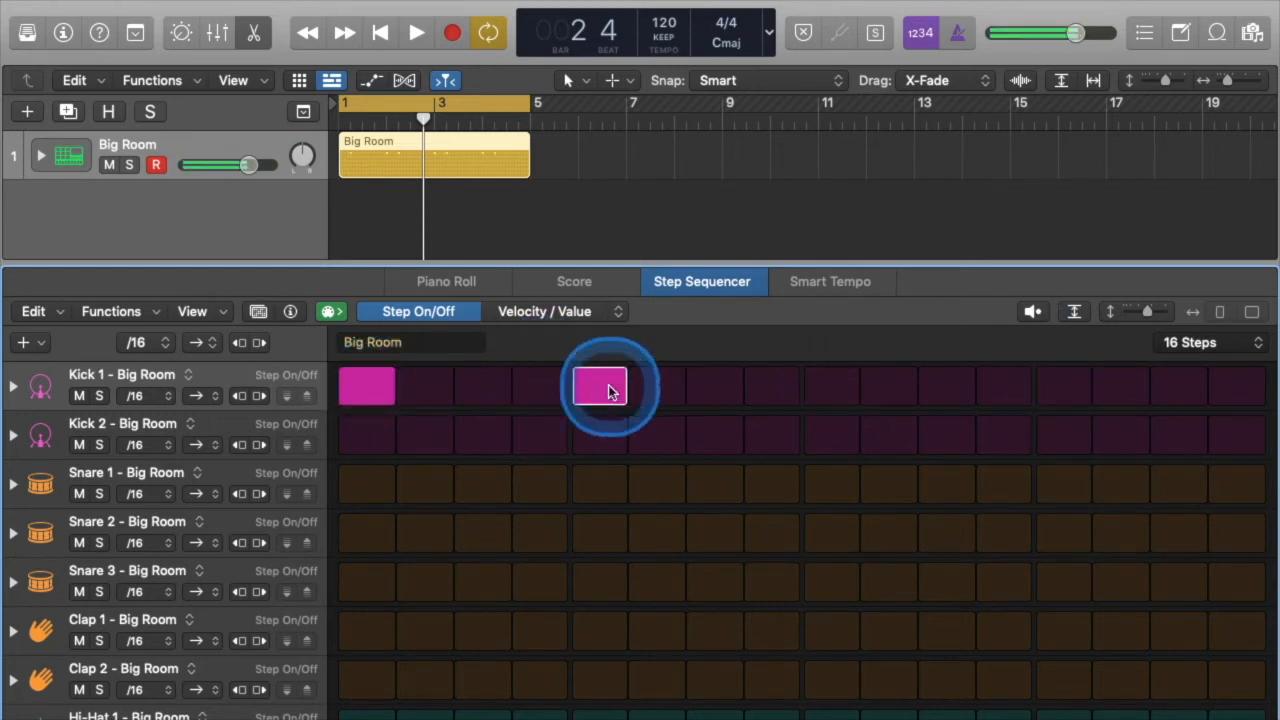
left_click(832, 390)
left_click(1064, 393)
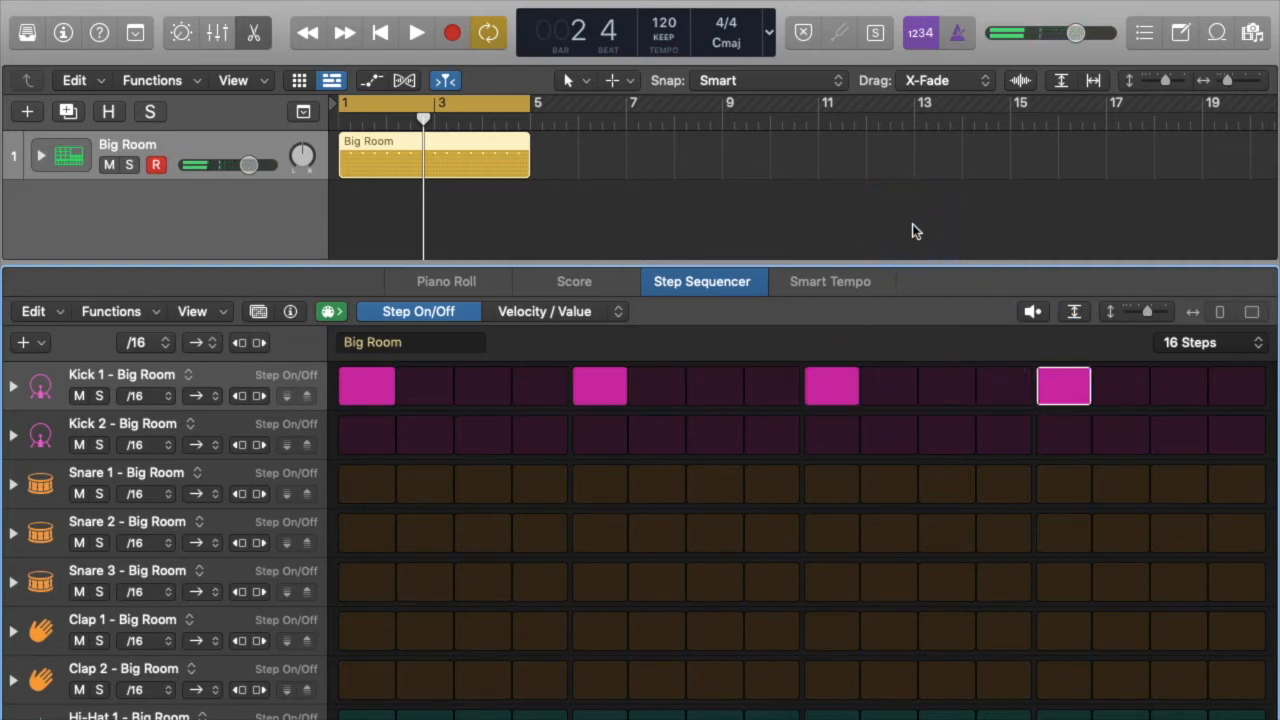
- Switch the cycle range over bars 1 to 5 off and back on
left_click(468, 104)
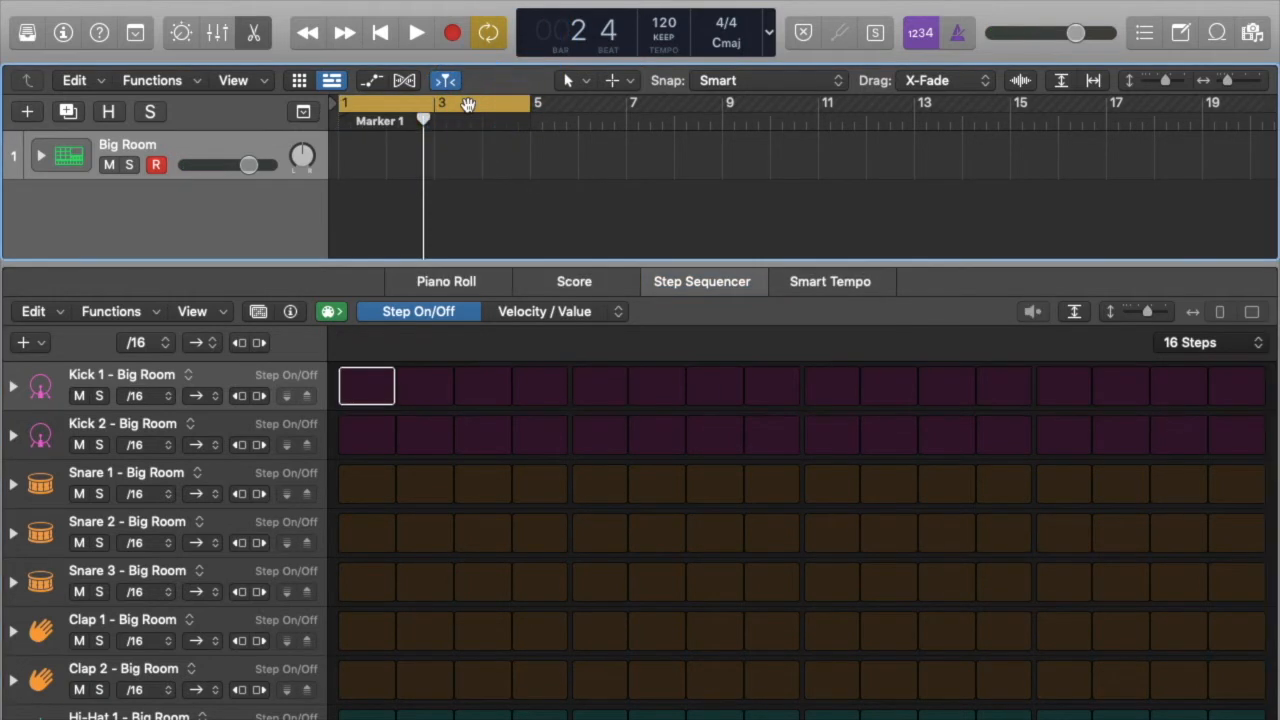
left_click(469, 106)
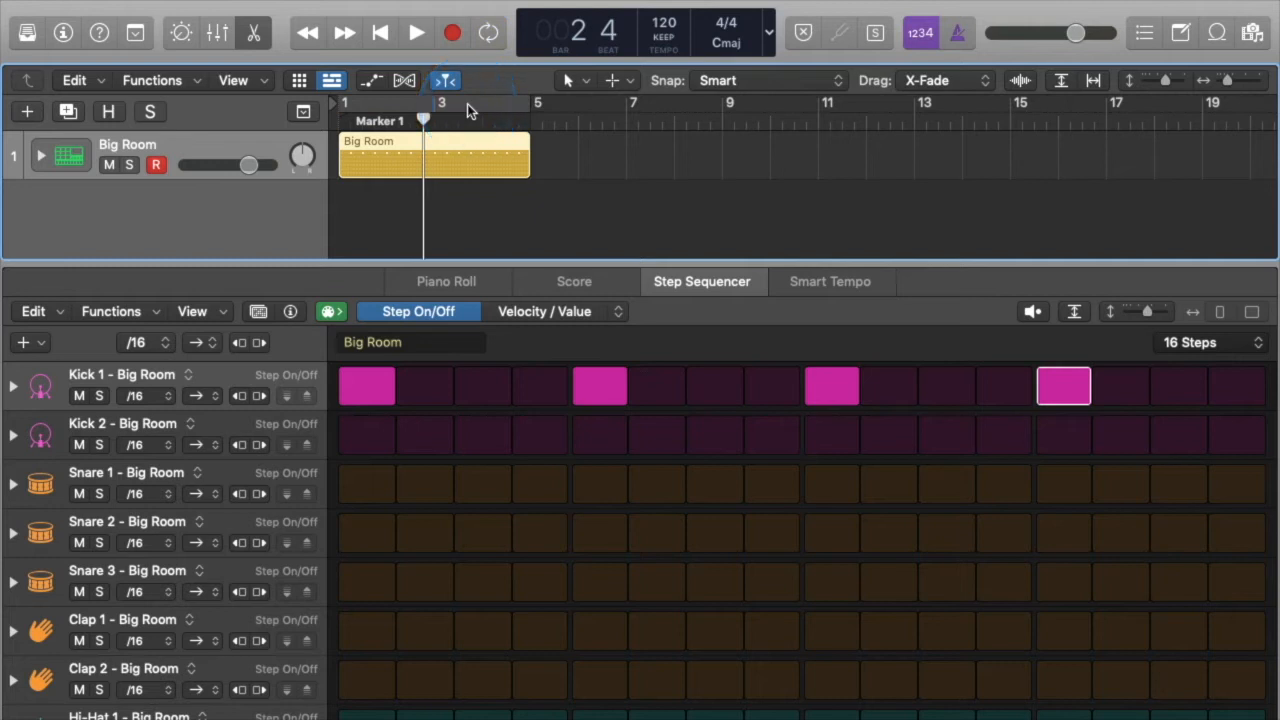
left_click(467, 104)
- Play the looped region to hear the Kick 1 pattern and stop playback
left_click(590, 190)
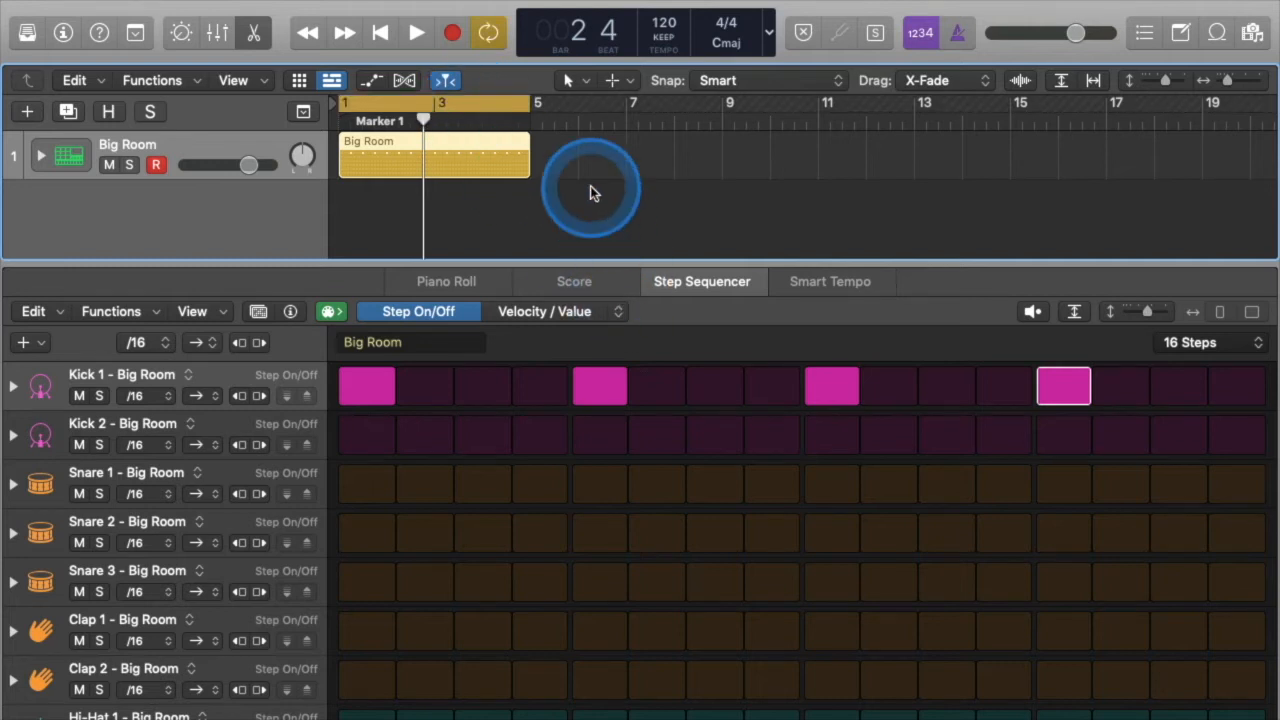
left_click(590, 187)
key("space")
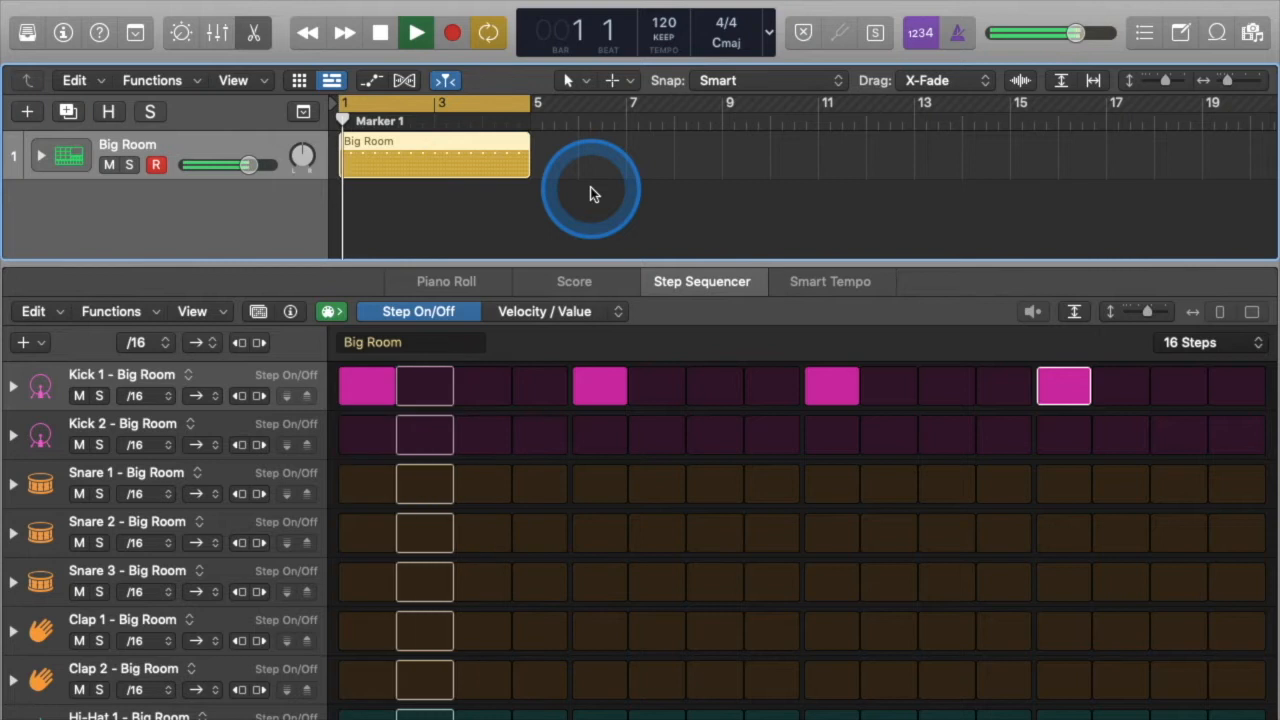
left_click(599, 199)
left_click(671, 282)
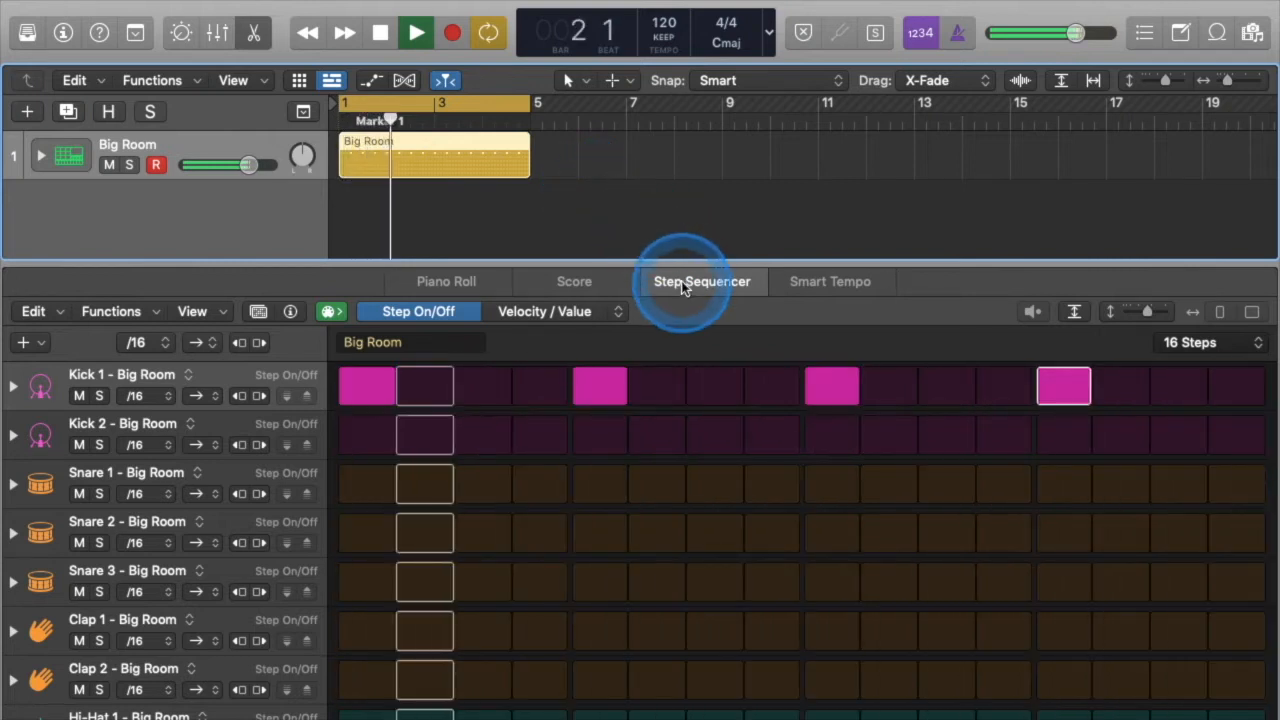
key("space")
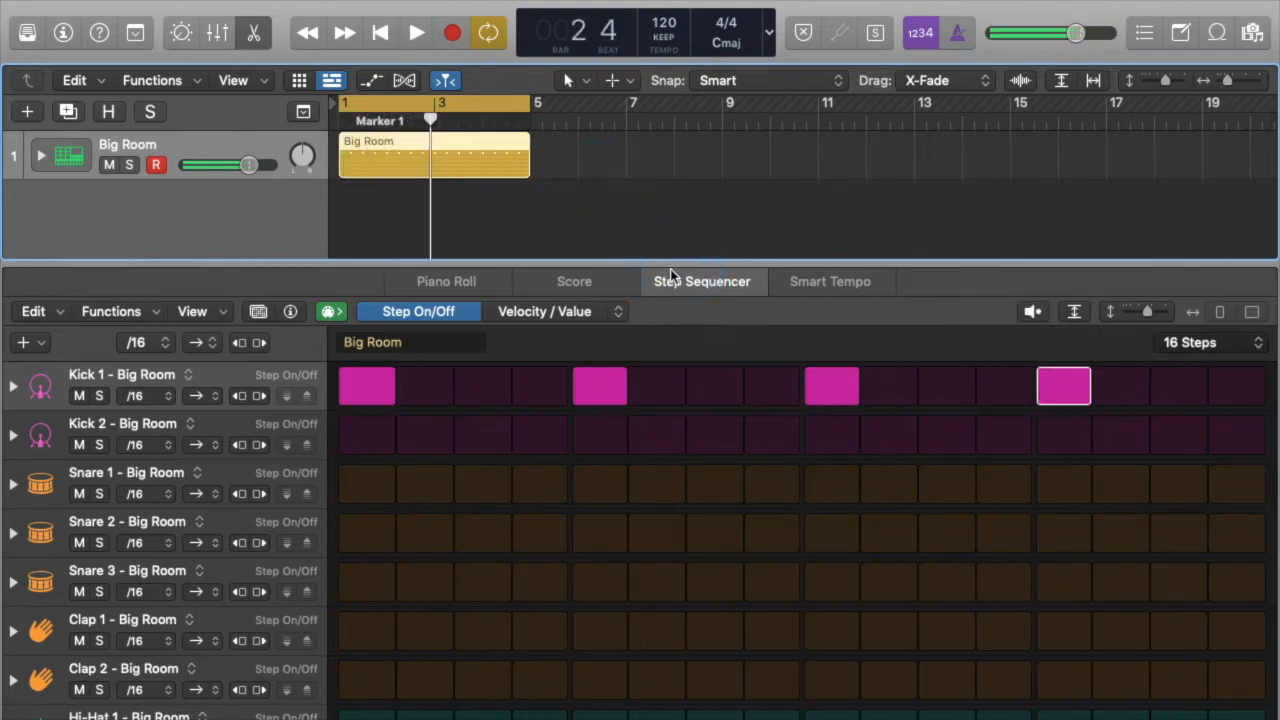
- Set the Hi-Hat 1 row's step rate to /32
left_click(376, 388)
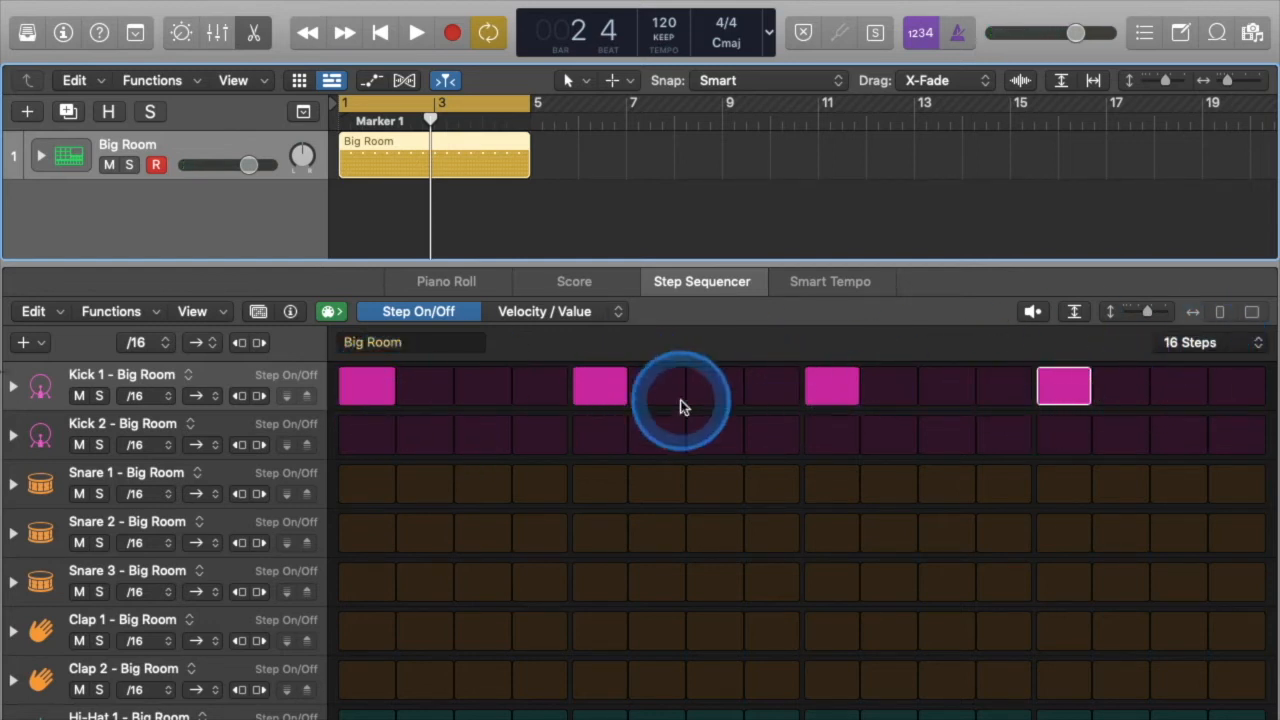
scroll(338, 708, "down", 2)
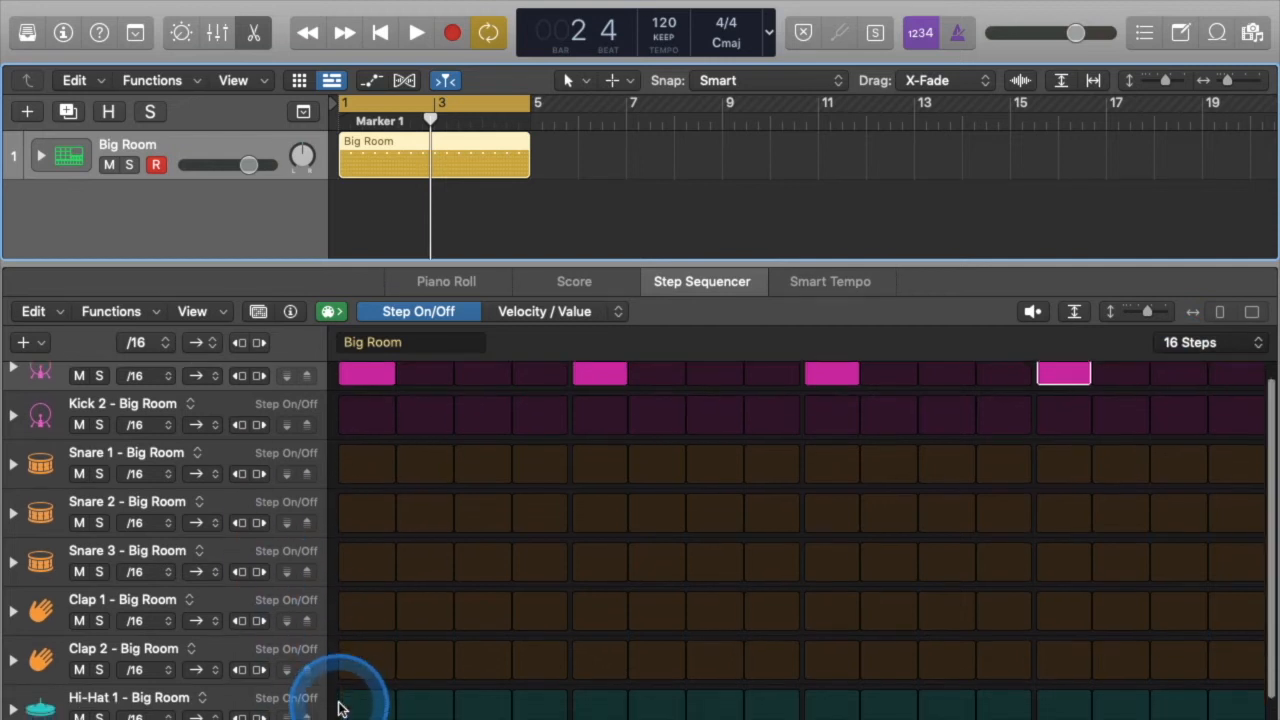
left_click(131, 683)
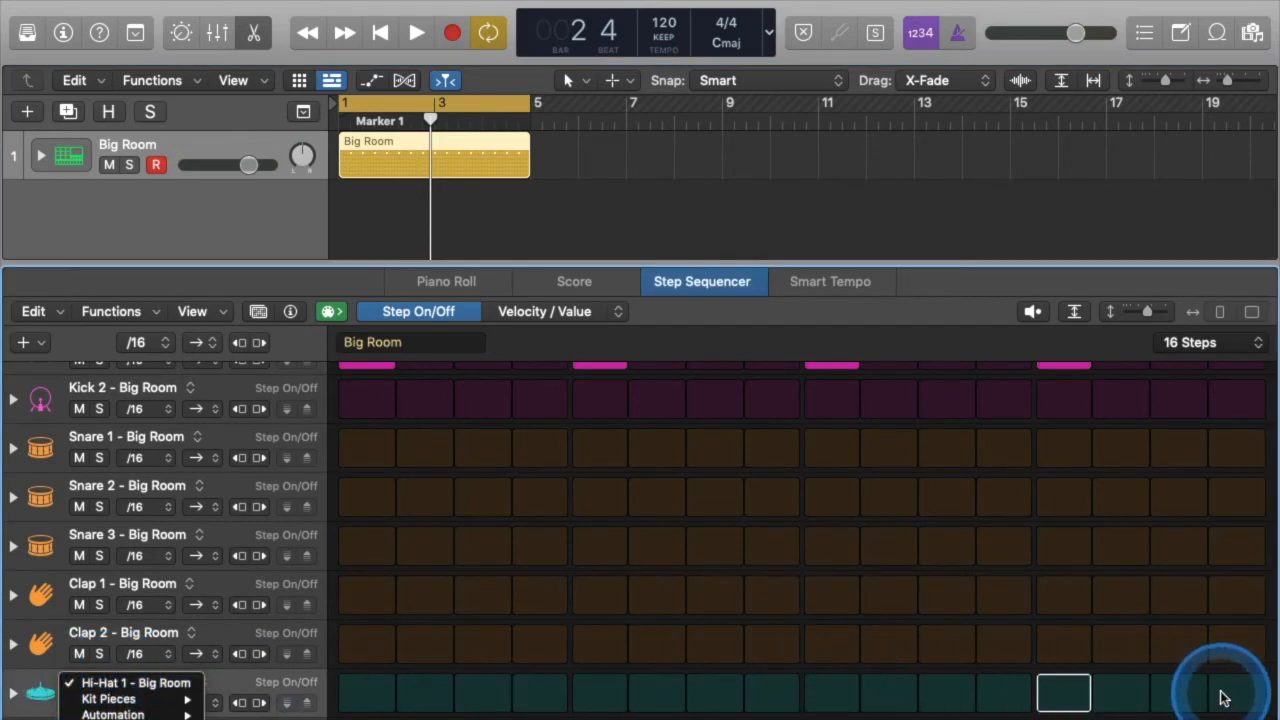
left_click(229, 680)
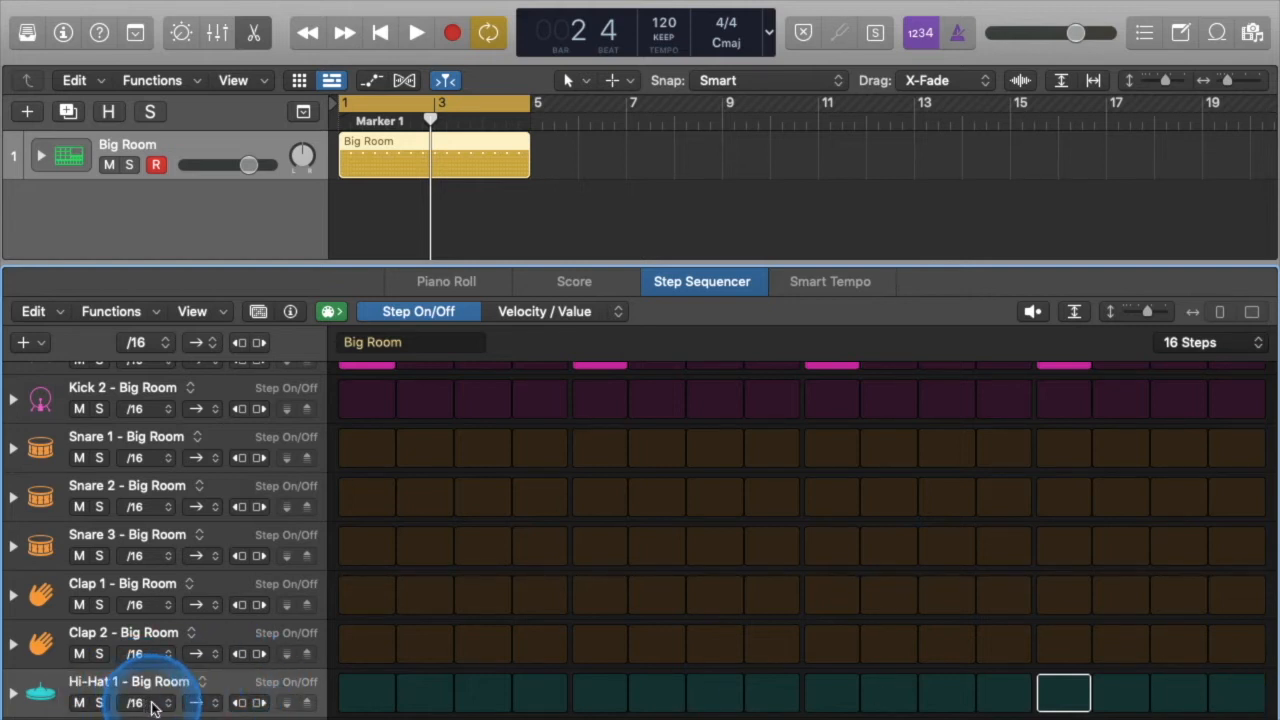
left_click_drag(152, 706, 145, 712)
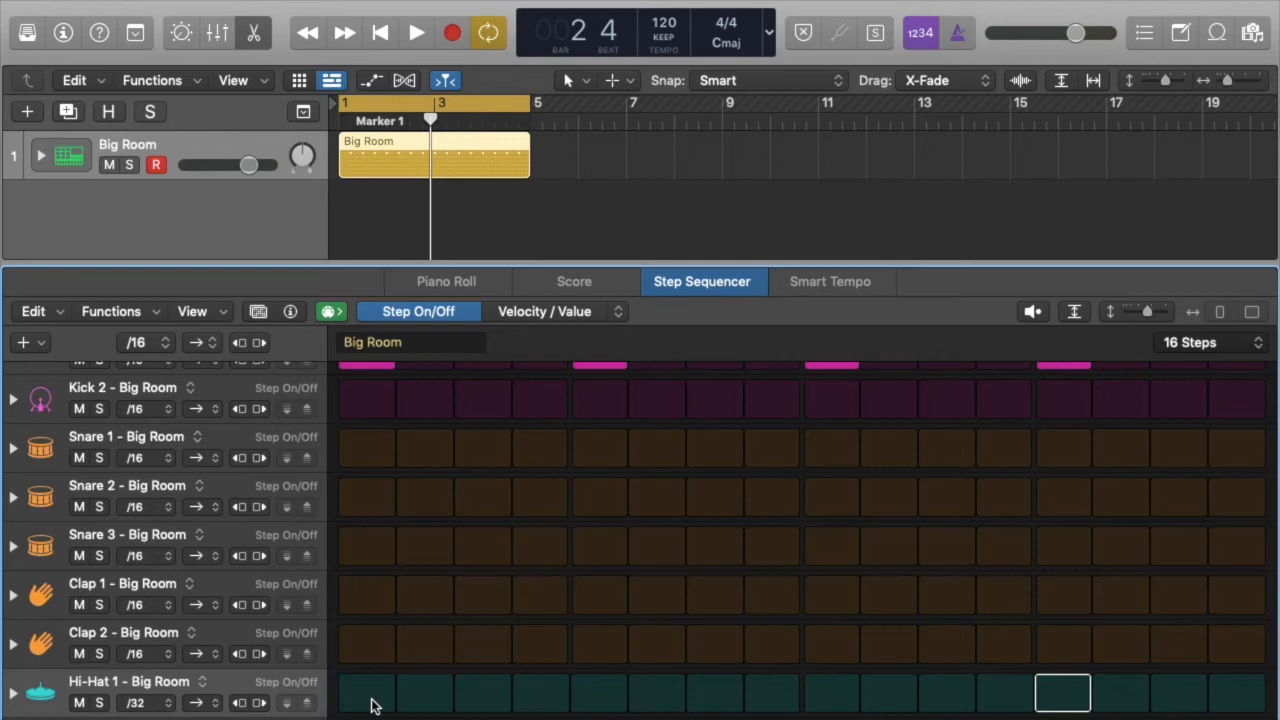
- Turn on all 16 steps of the Hi-Hat 1 row in one sweep and clear the whole row again
mouse_move(370, 703)
left_mouse_down()
mouse_move(367, 692)
mouse_move(1245, 690)
left_mouse_up()
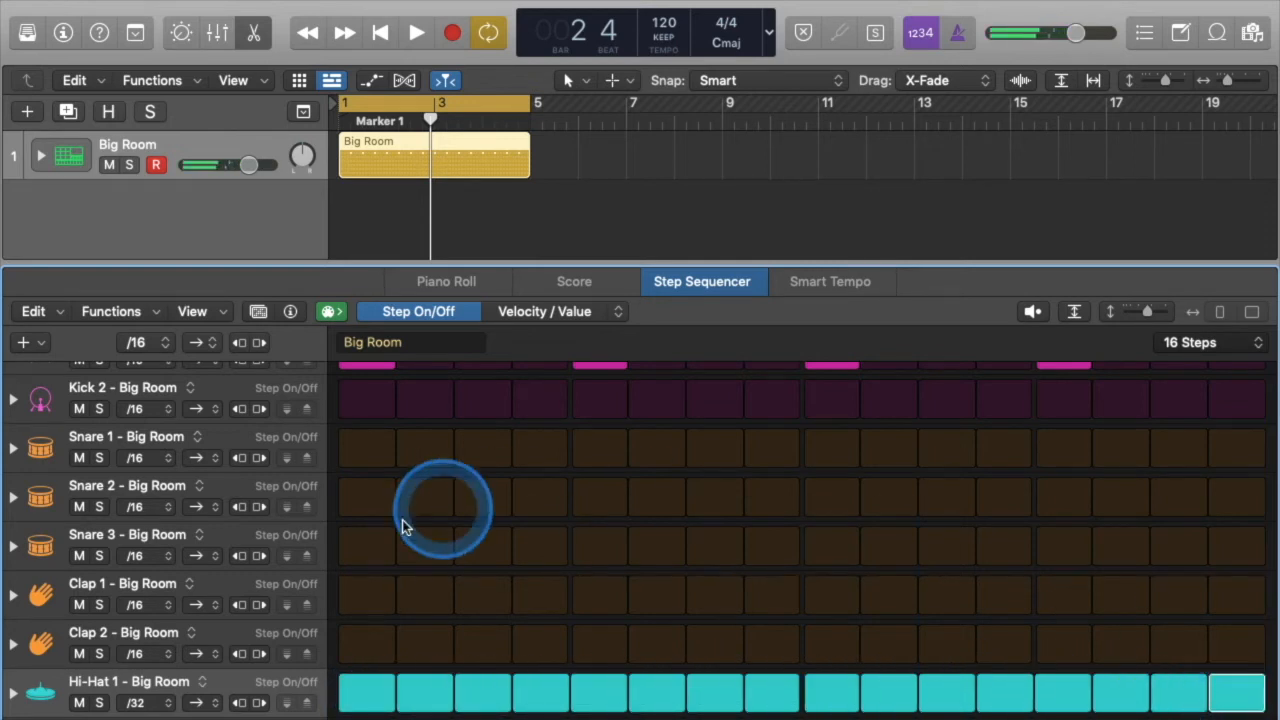
scroll(366, 573, "down", 1)
left_click(361, 713)
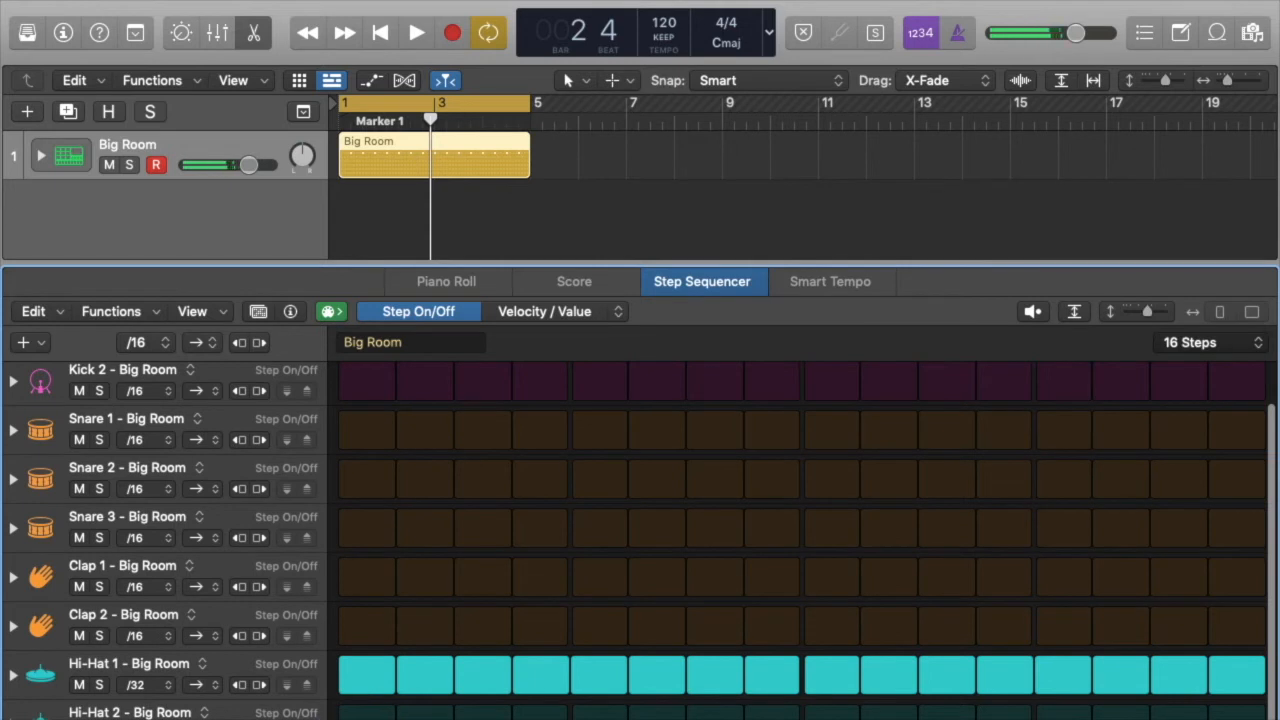
scroll(361, 710, "down", 1)
mouse_move(357, 628)
left_mouse_down()
mouse_move(820, 614)
mouse_move(1234, 628)
left_mouse_up()
left_click(1005, 630)
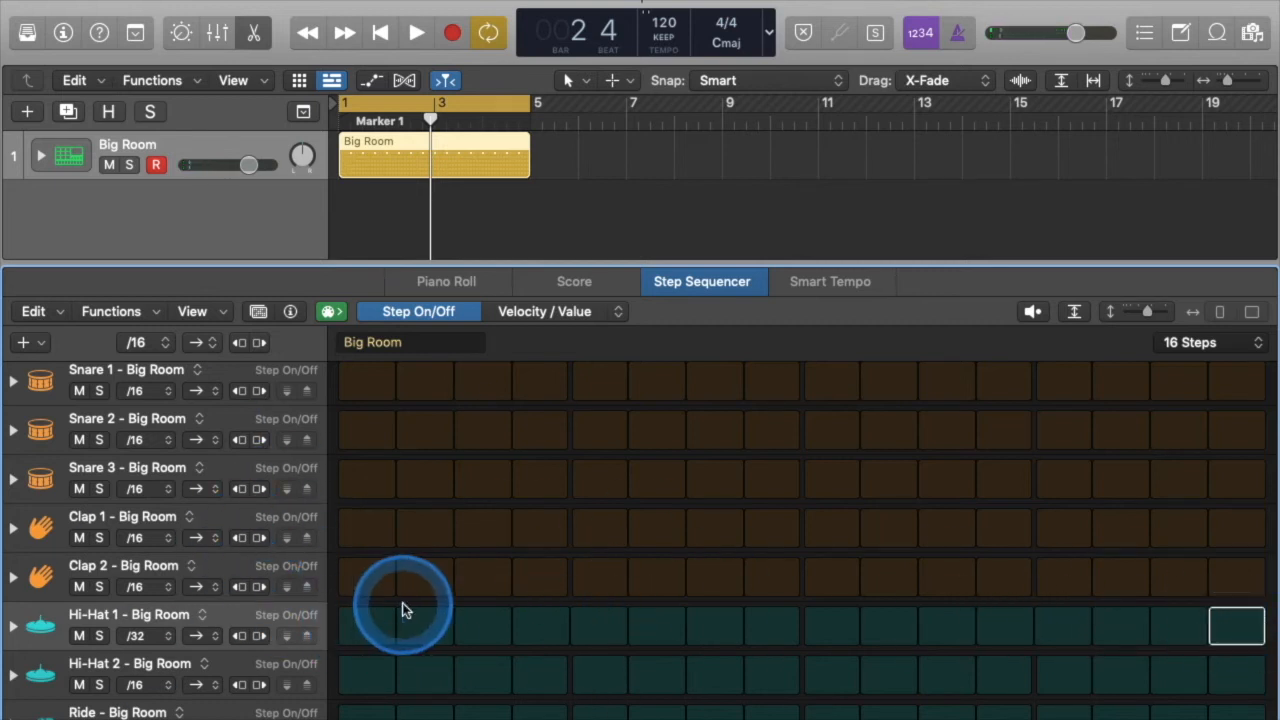
- Turn on all 16 steps in the Hi-Hat 1 row
left_click(352, 630)
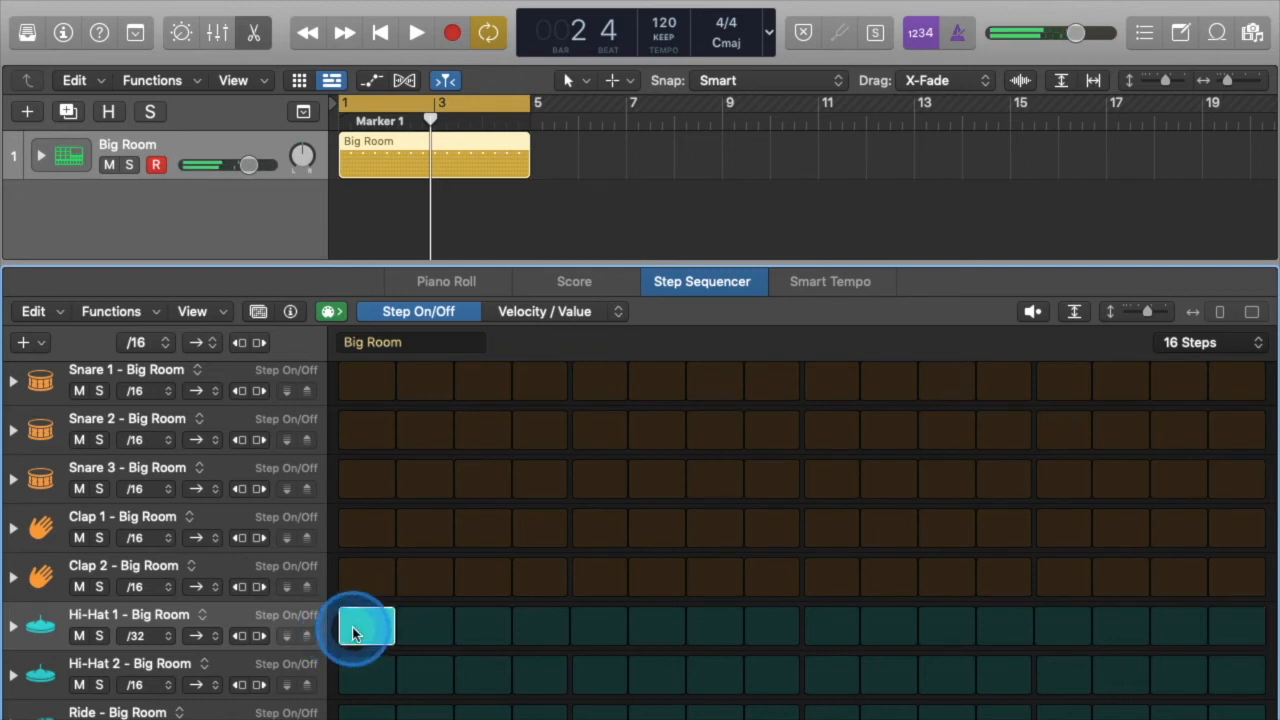
mouse_move(352, 630)
left_mouse_down()
mouse_move(429, 626)
mouse_move(667, 508)
mouse_move(766, 480)
mouse_move(809, 660)
mouse_move(857, 691)
mouse_move(1087, 704)
mouse_move(1143, 549)
mouse_move(1194, 520)
mouse_move(1236, 547)
left_mouse_up()
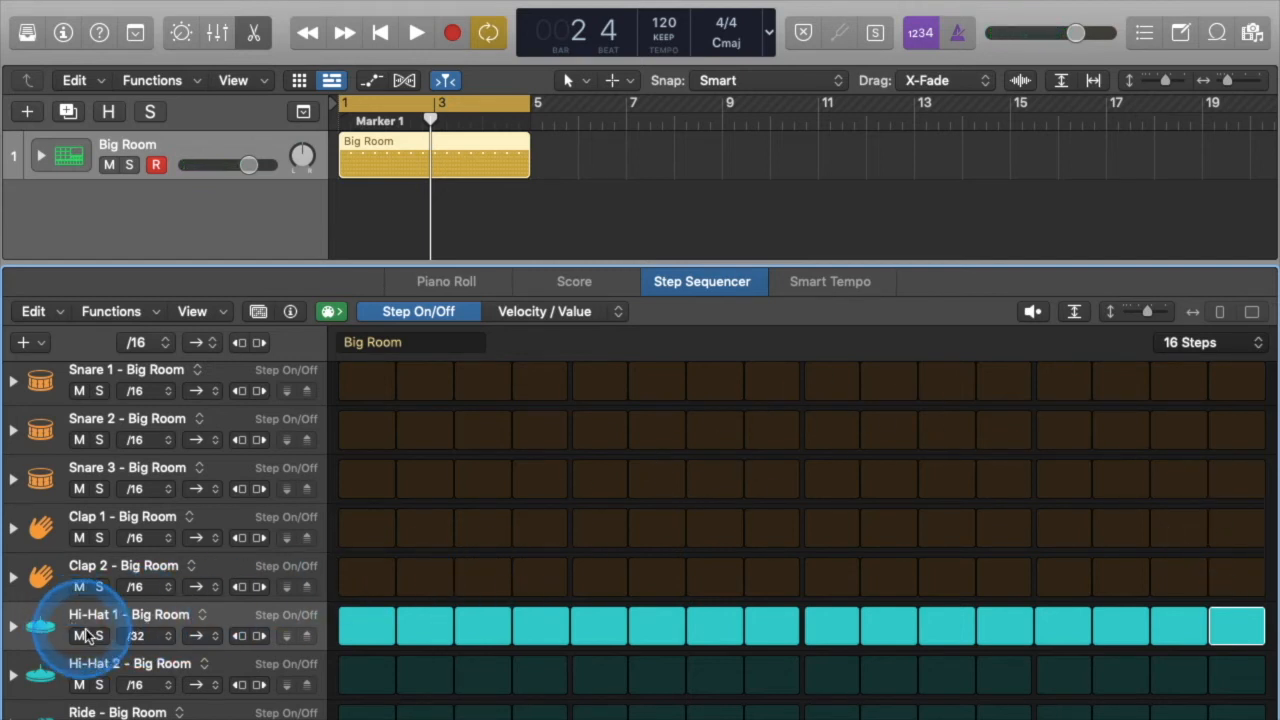
- Play the region to hear the Kick 1 and Hi-Hat 1 rows together and stop playback
scroll(405, 583, "up", 3)
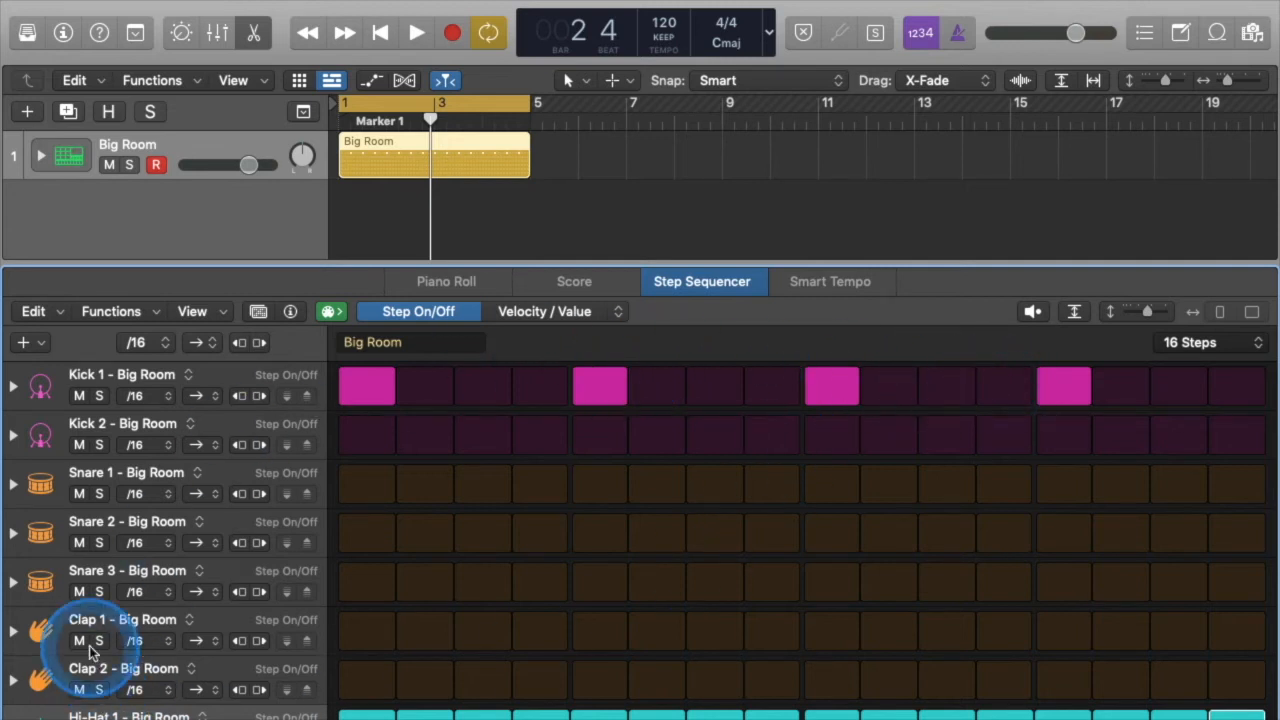
key("space")
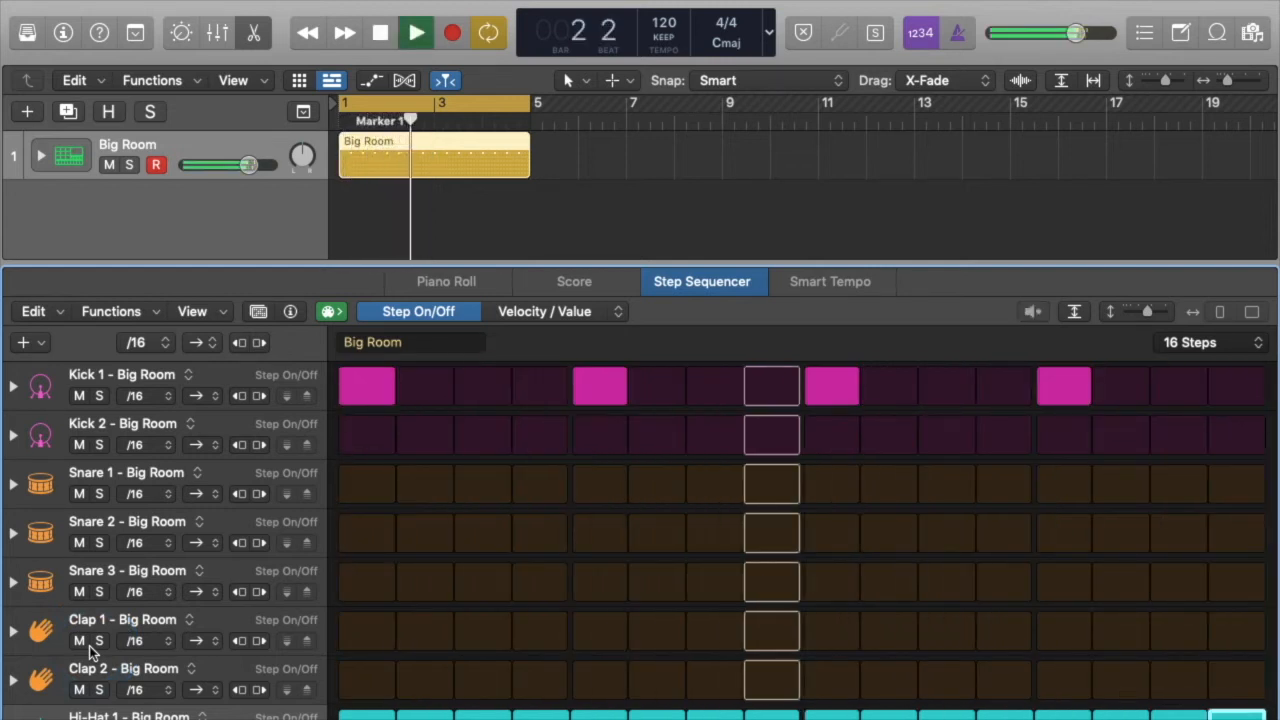
key("space")
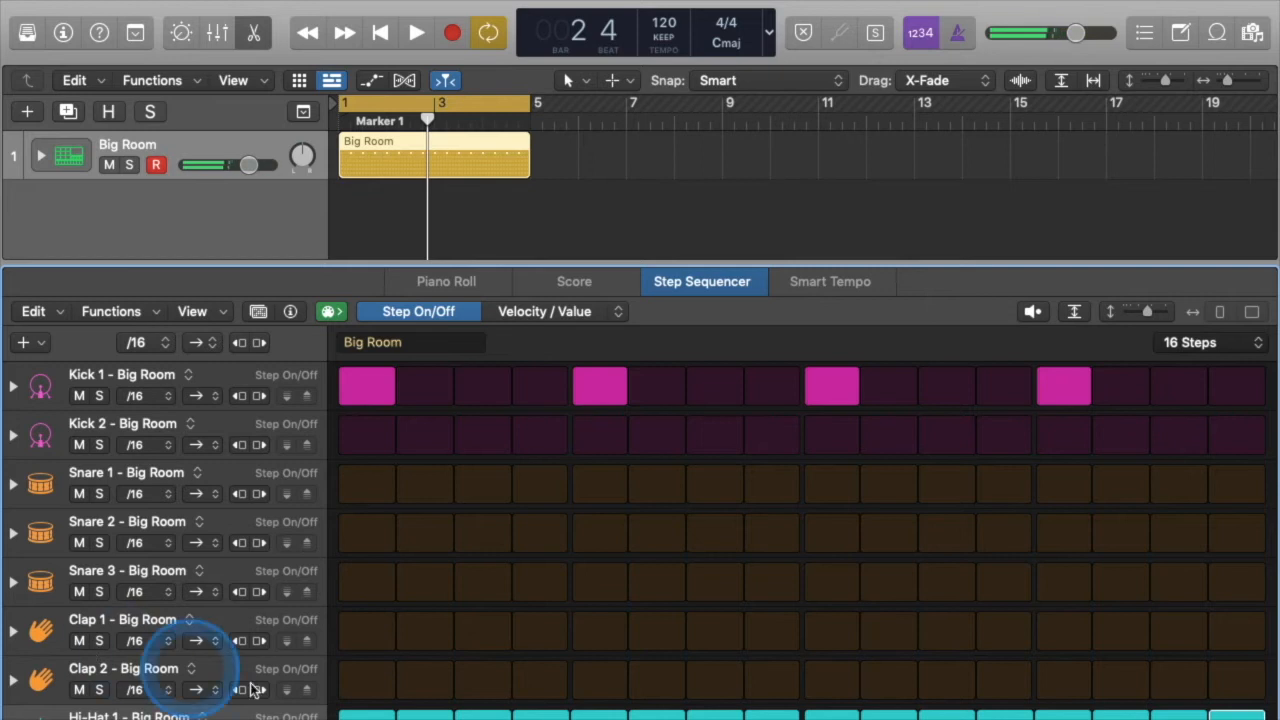
scroll(334, 694, "down", 1)
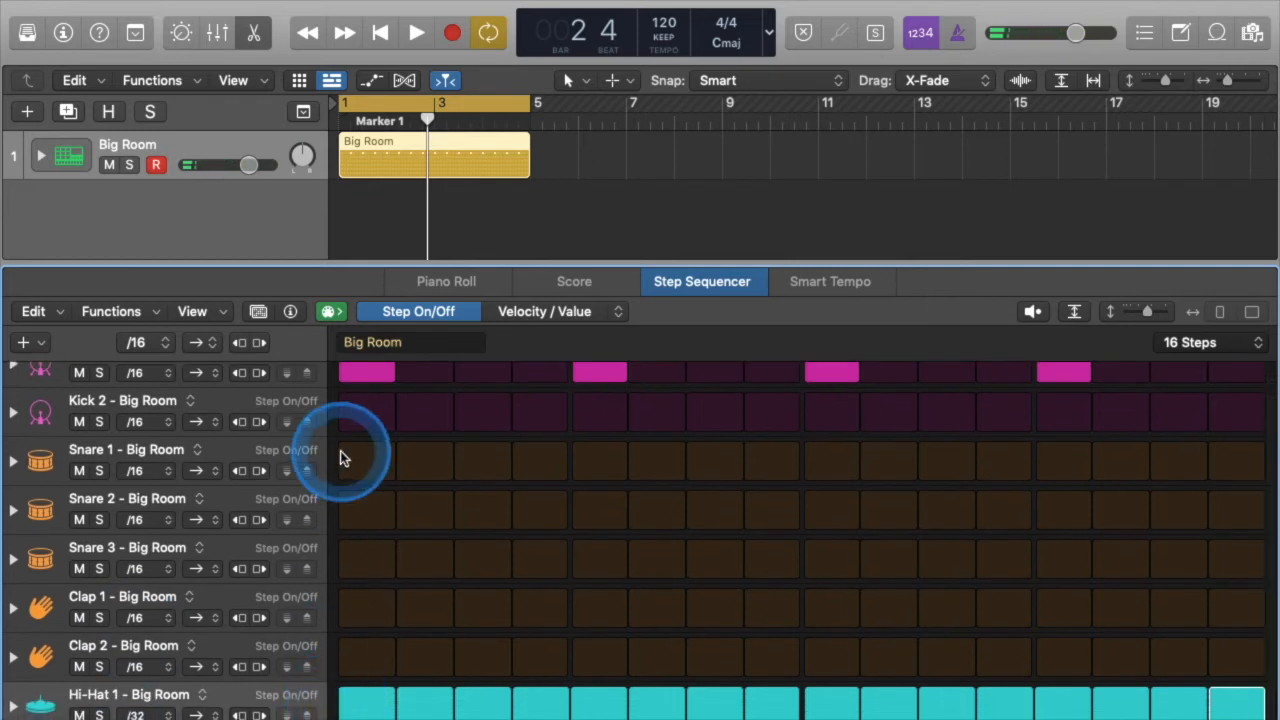
scroll(378, 562, "down", 1)
scroll(378, 567, "up", 1)
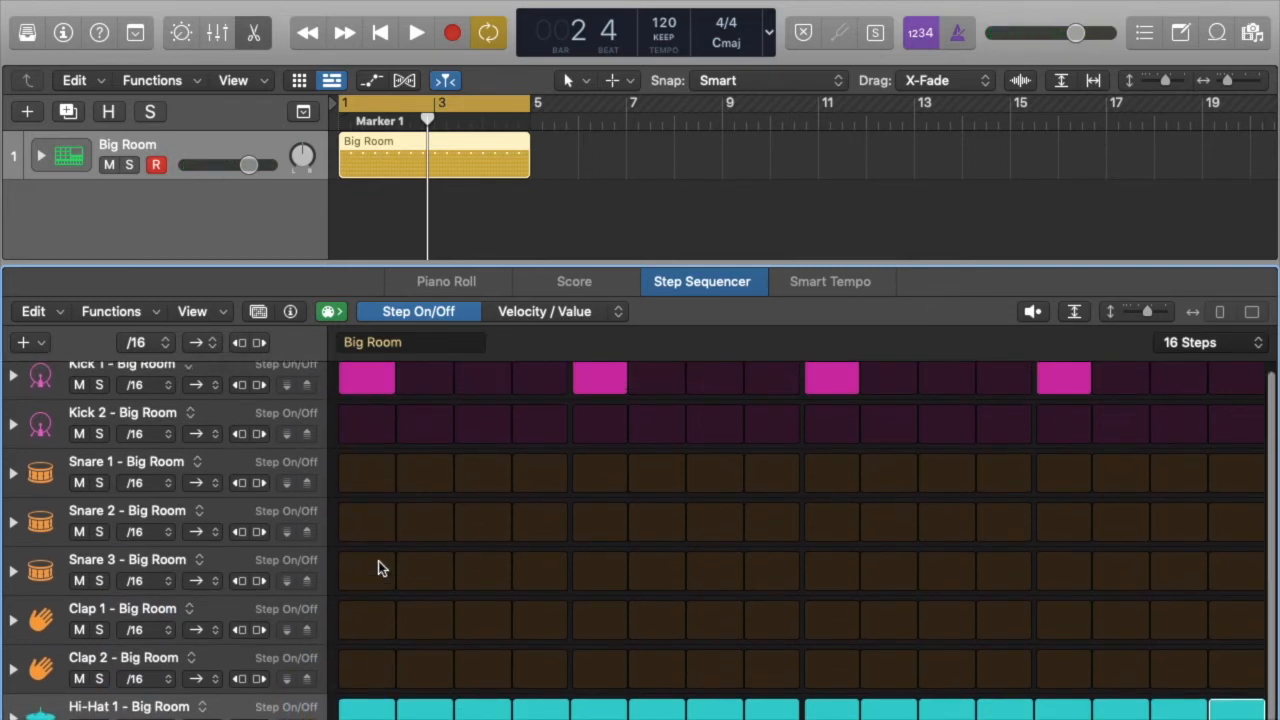
- Expand the Hi-Hat 1 row's subrows and vary the velocities of all 16 steps between about 38 and 83
scroll(378, 565, "down", 2)
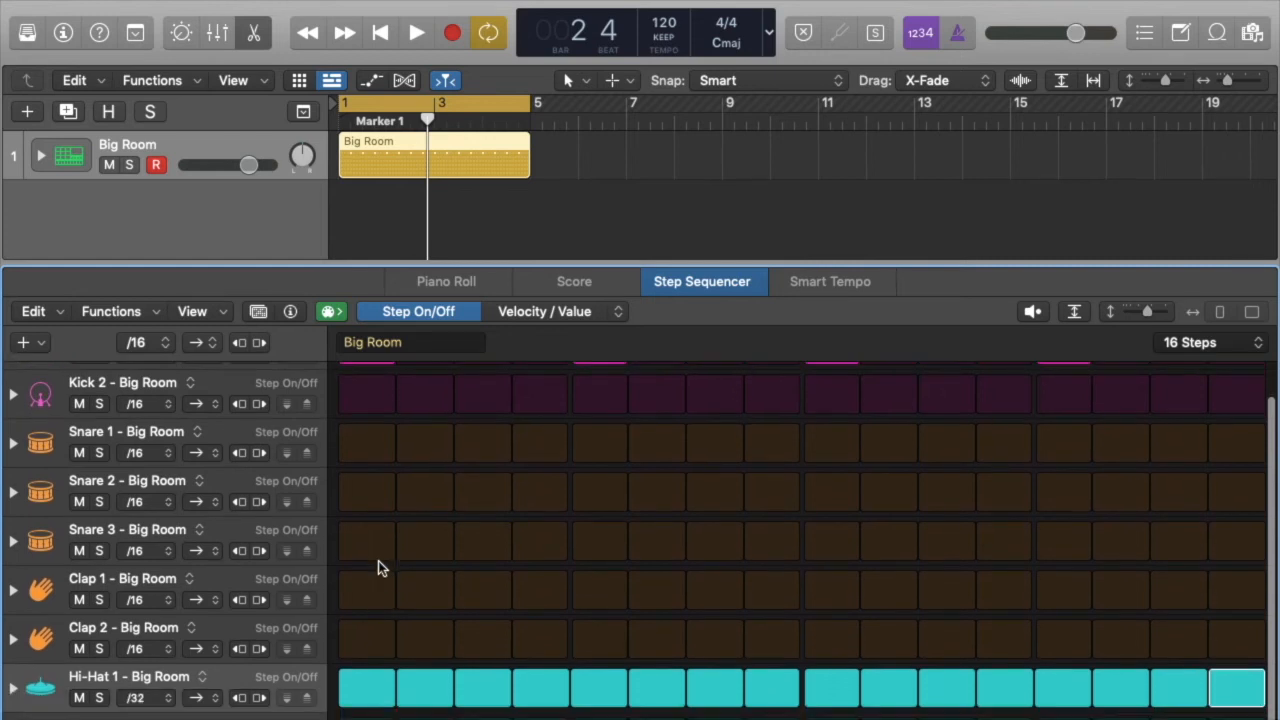
left_click(13, 692)
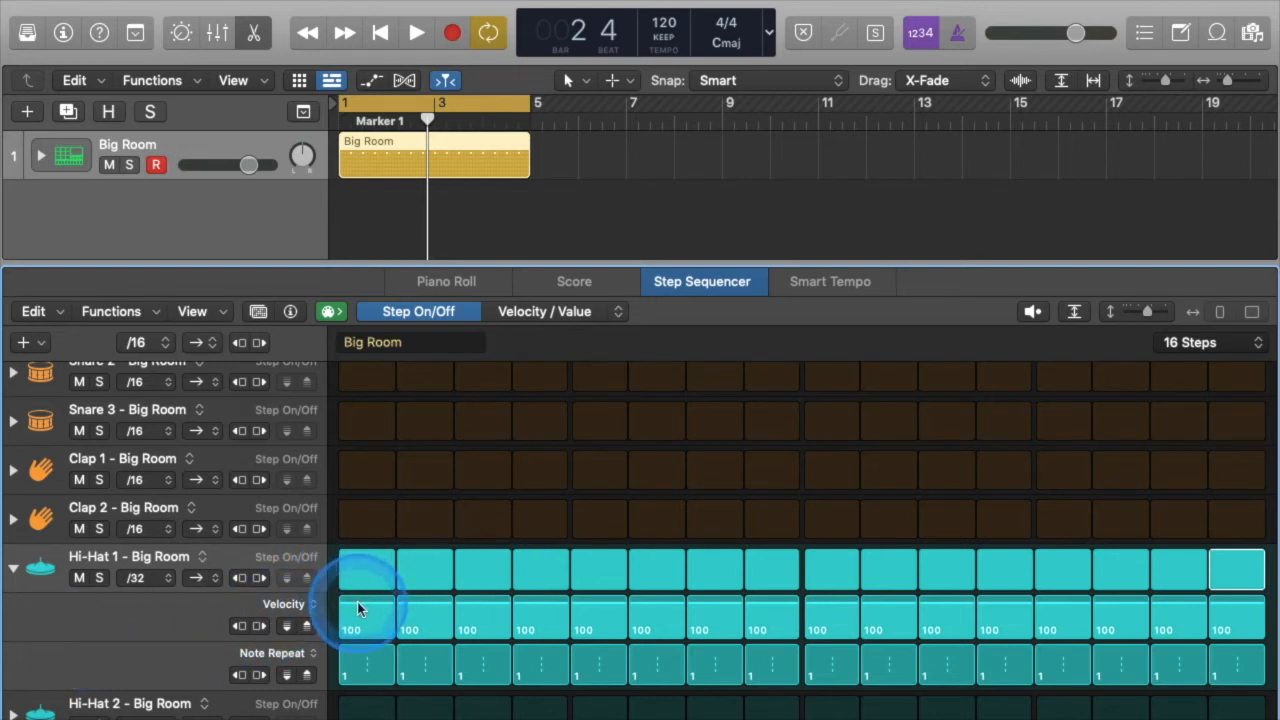
mouse_move(358, 610)
left_mouse_down()
mouse_move(420, 625)
mouse_move(474, 609)
mouse_move(476, 627)
mouse_move(506, 613)
mouse_move(588, 614)
mouse_move(588, 628)
mouse_move(703, 608)
mouse_move(771, 634)
left_mouse_up()
mouse_move(830, 606)
left_mouse_down()
mouse_move(880, 623)
mouse_move(1235, 623)
left_mouse_up()
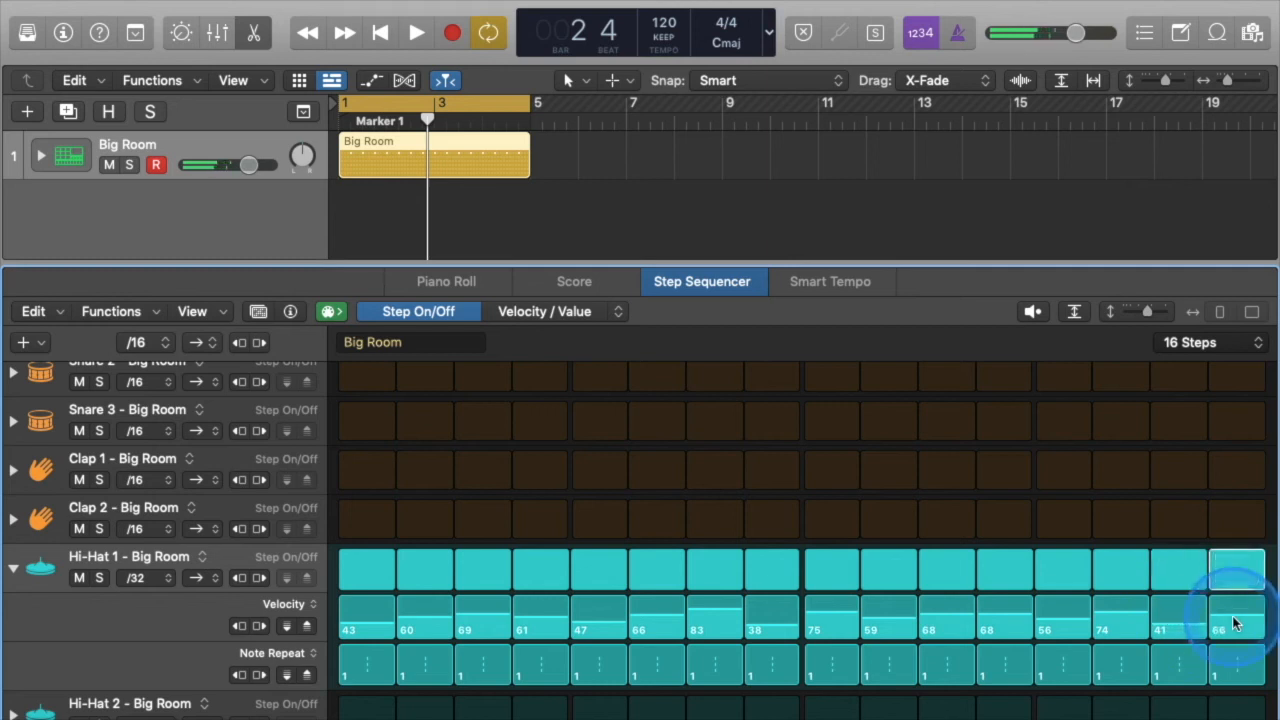
- Play the pattern, solo the Hi-Hat 1 row to hear its velocity changes, and stop playback
key("space")
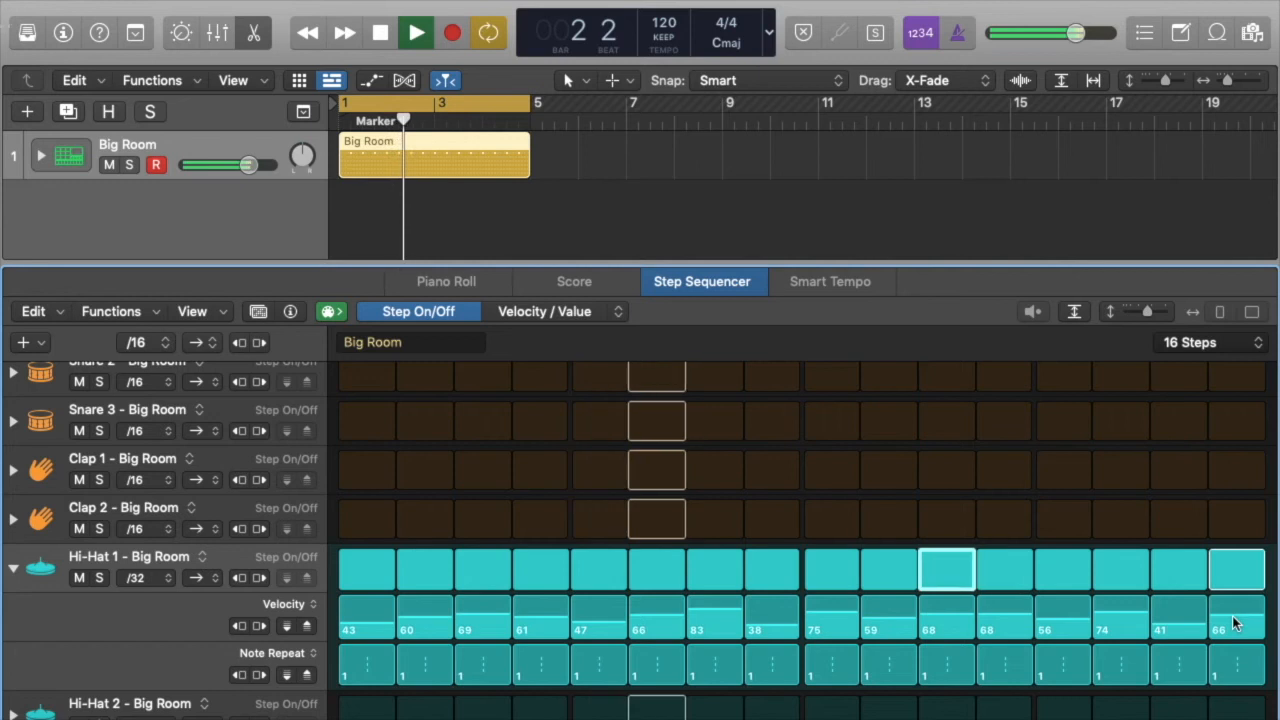
left_click(437, 573)
left_click(99, 578)
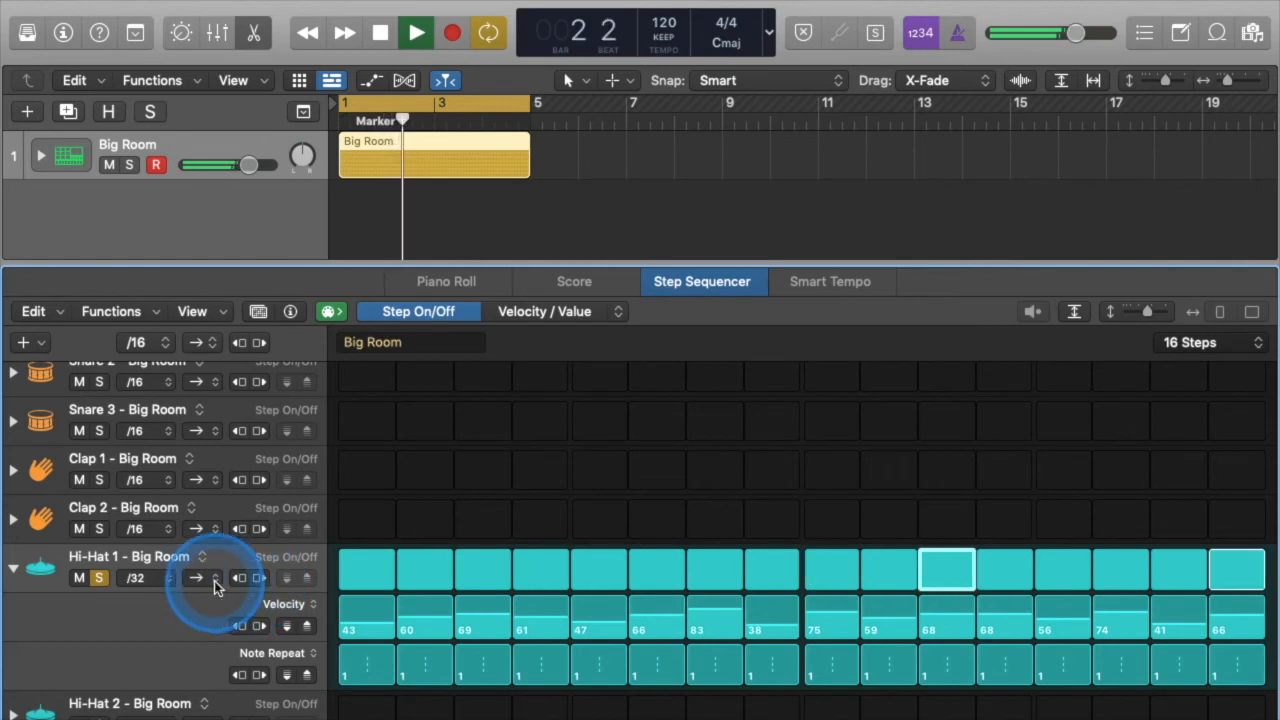
key("space")
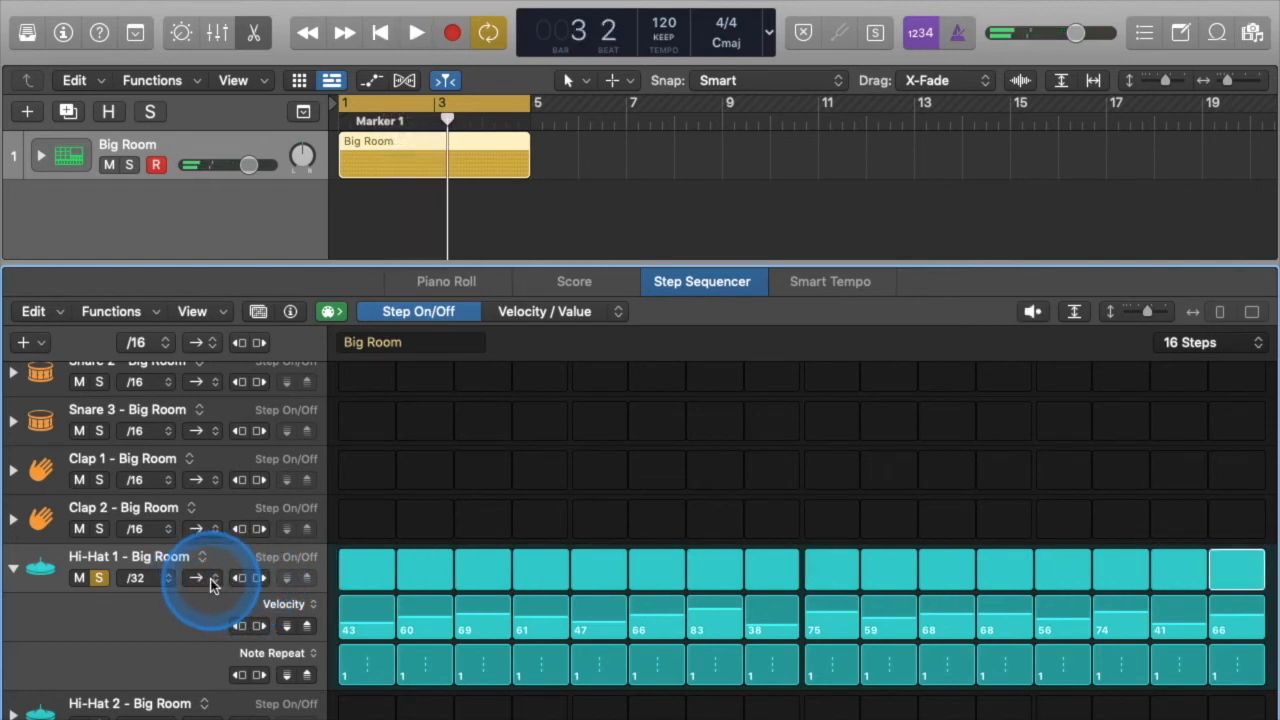
- Audition the Hi-Hat 1 row in ping-pong playback mode and return the row to forward playback
left_click(214, 582)
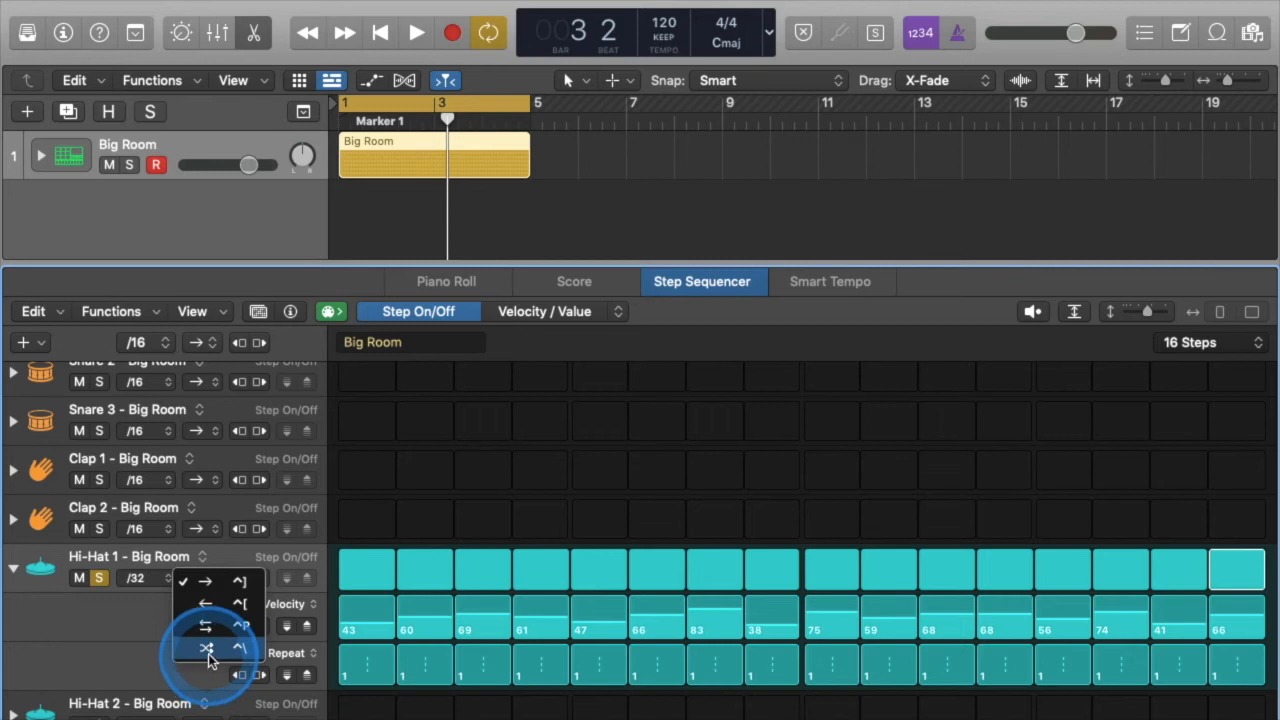
left_click(206, 626)
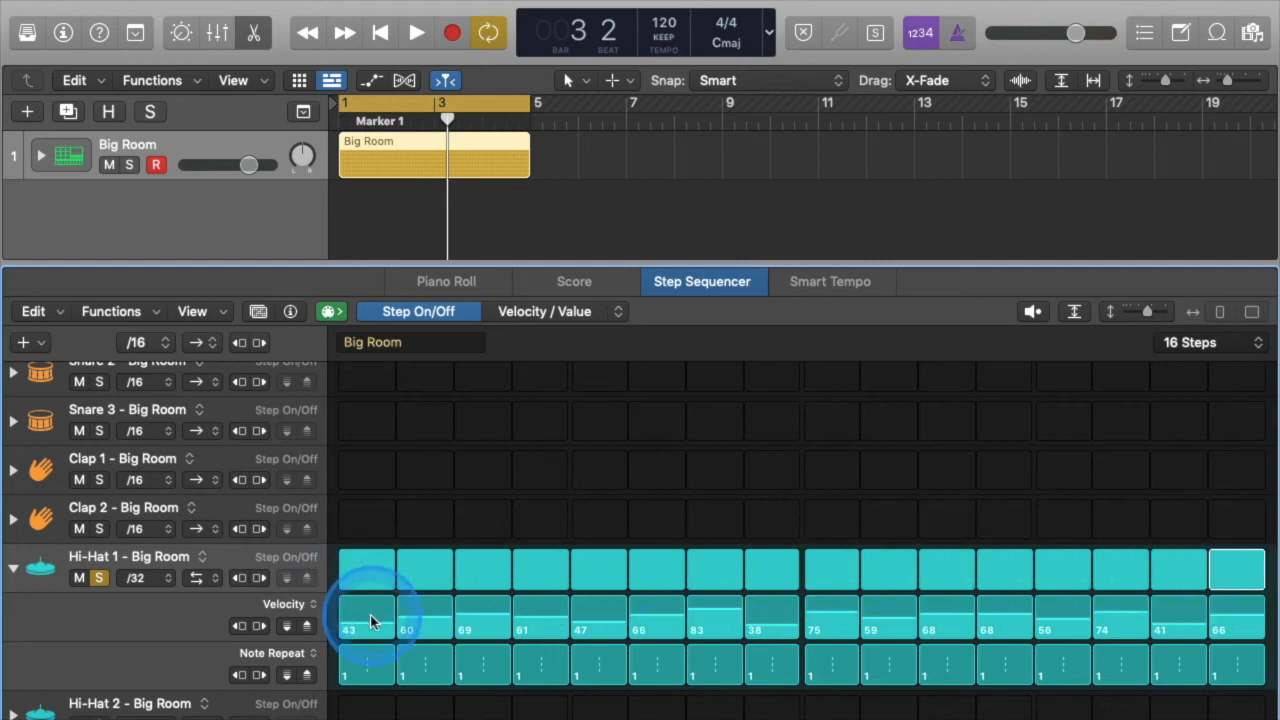
key("space")
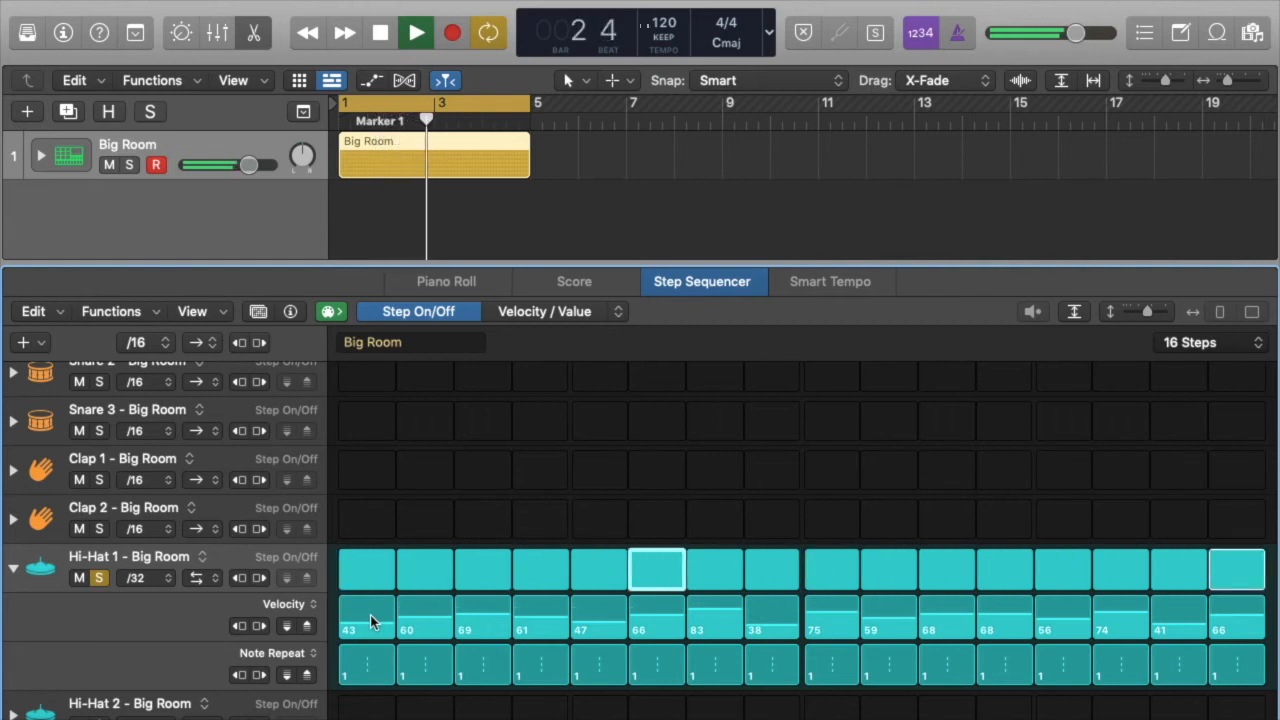
key("space")
left_click(197, 579)
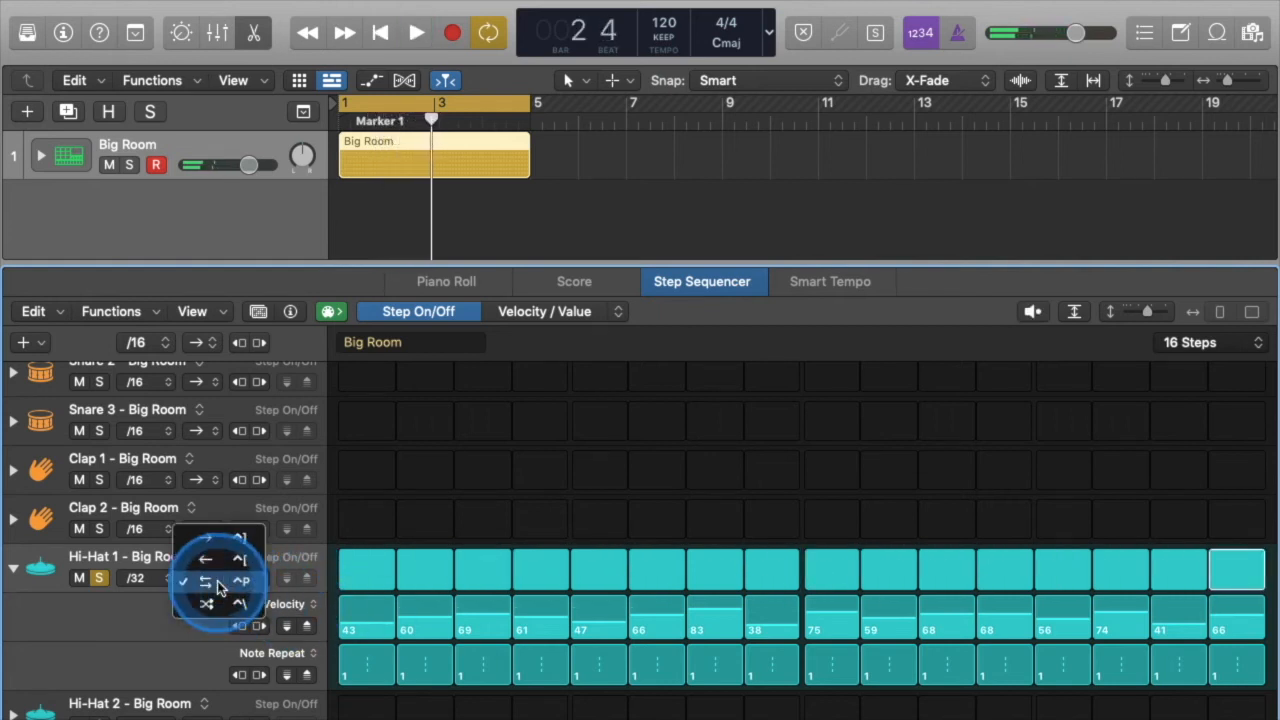
left_click(207, 539)
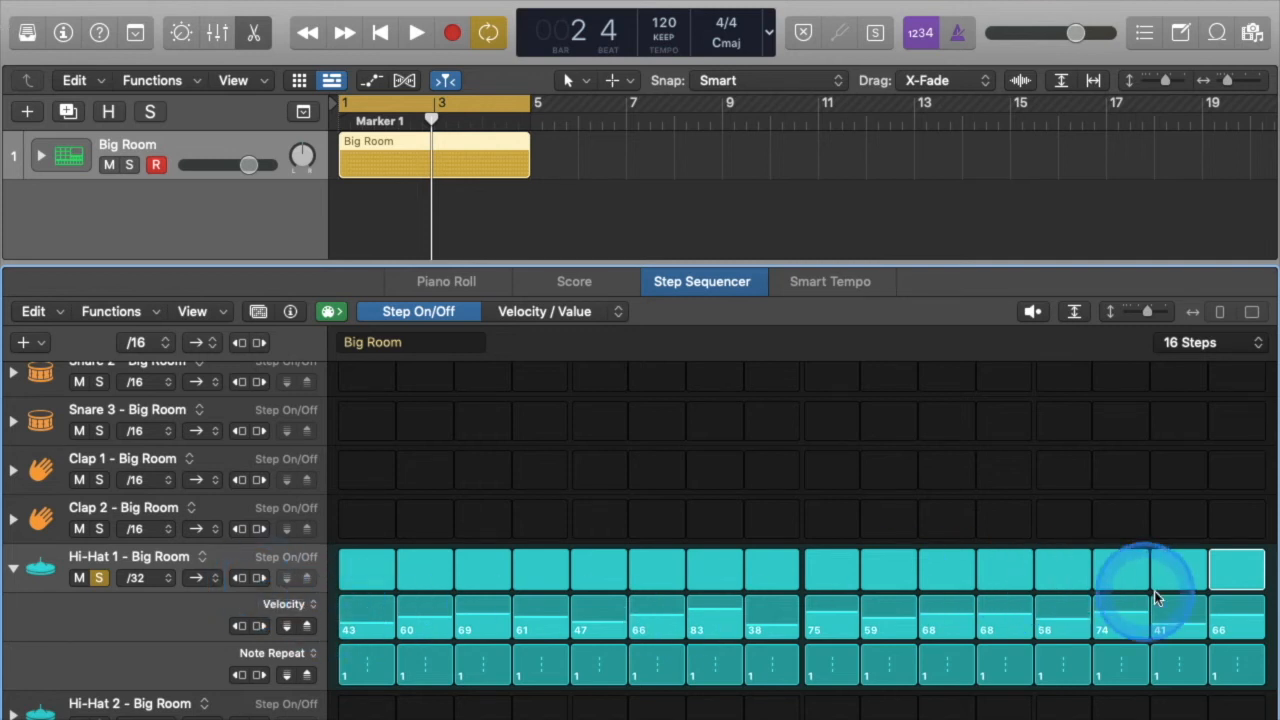
- Rotate the Hi-Hat 1 row's steps eight positions to the right, listening to the shifted pattern along the way
left_click(260, 580)
left_click(260, 578)
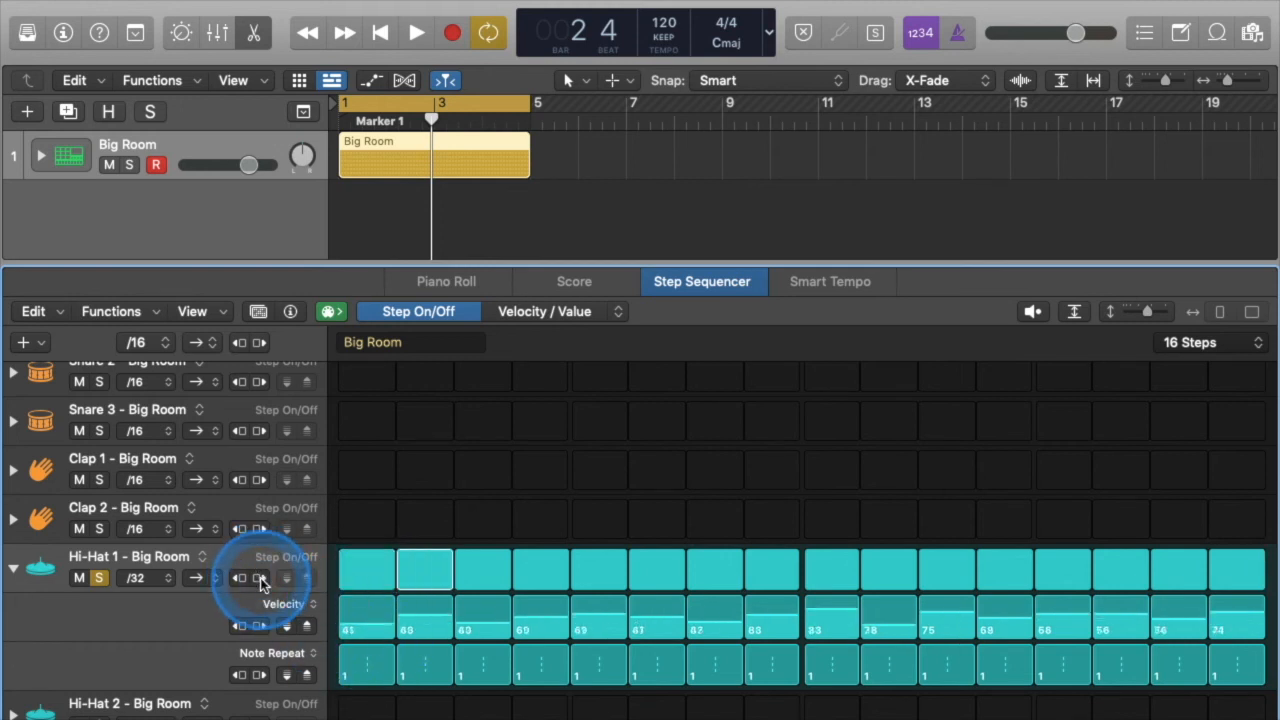
left_click(260, 578)
left_click(260, 578)
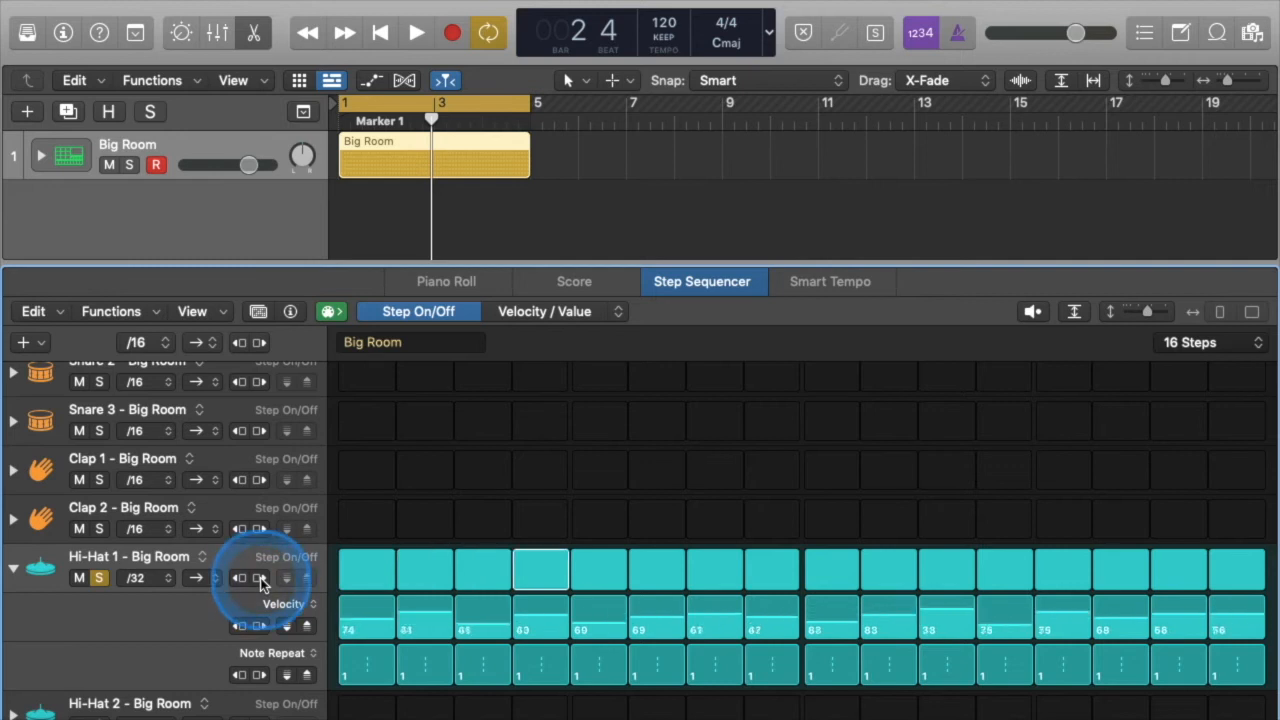
left_click(260, 578)
key("space")
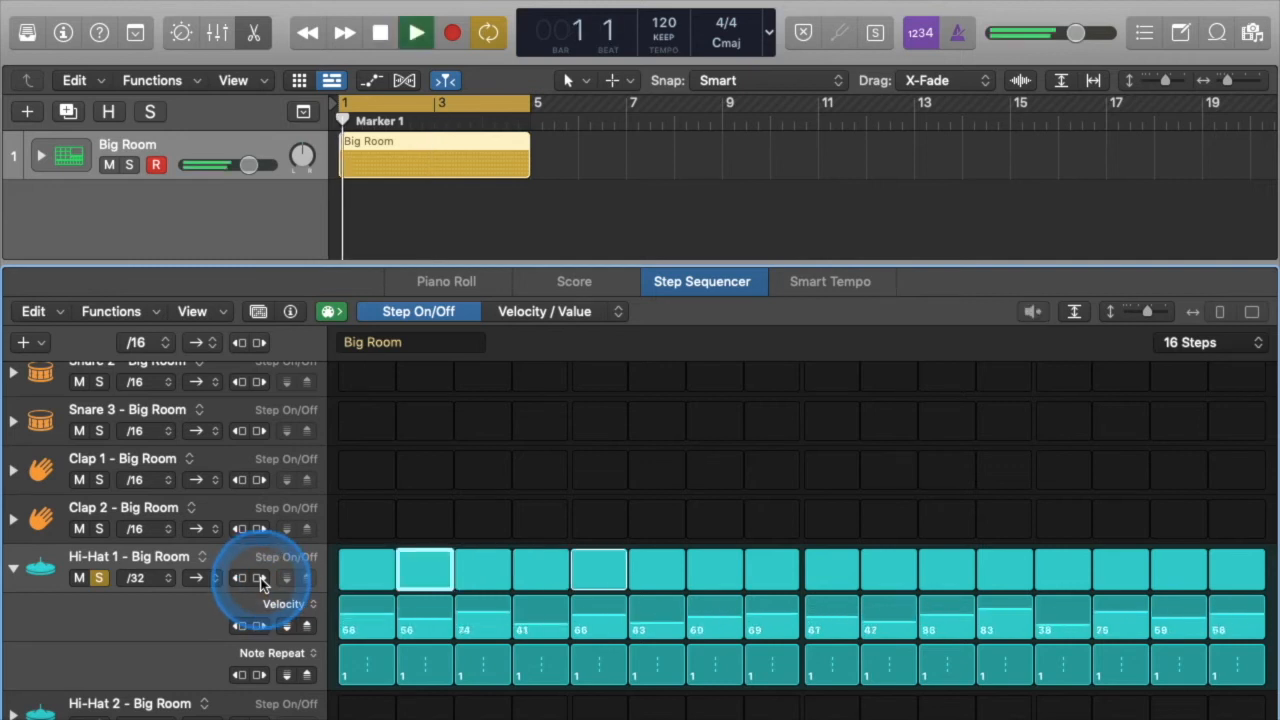
left_click(260, 578)
left_click(260, 578)
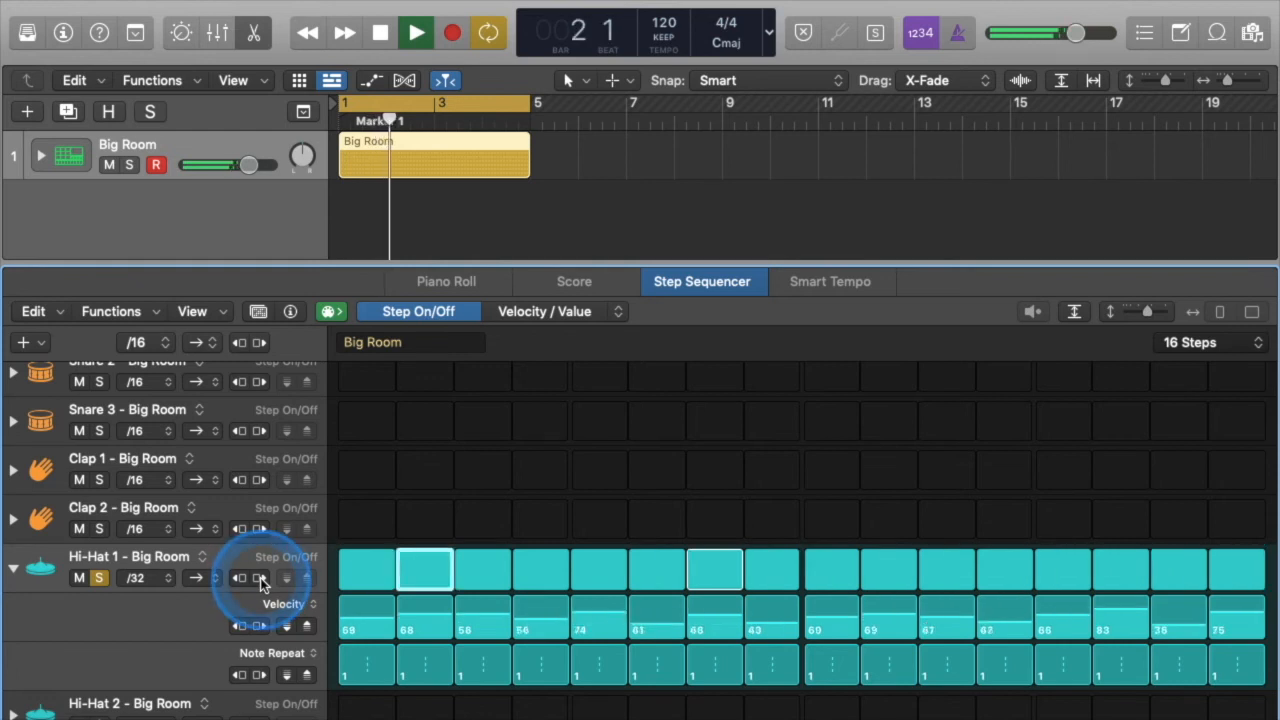
left_click(260, 578)
key("space")
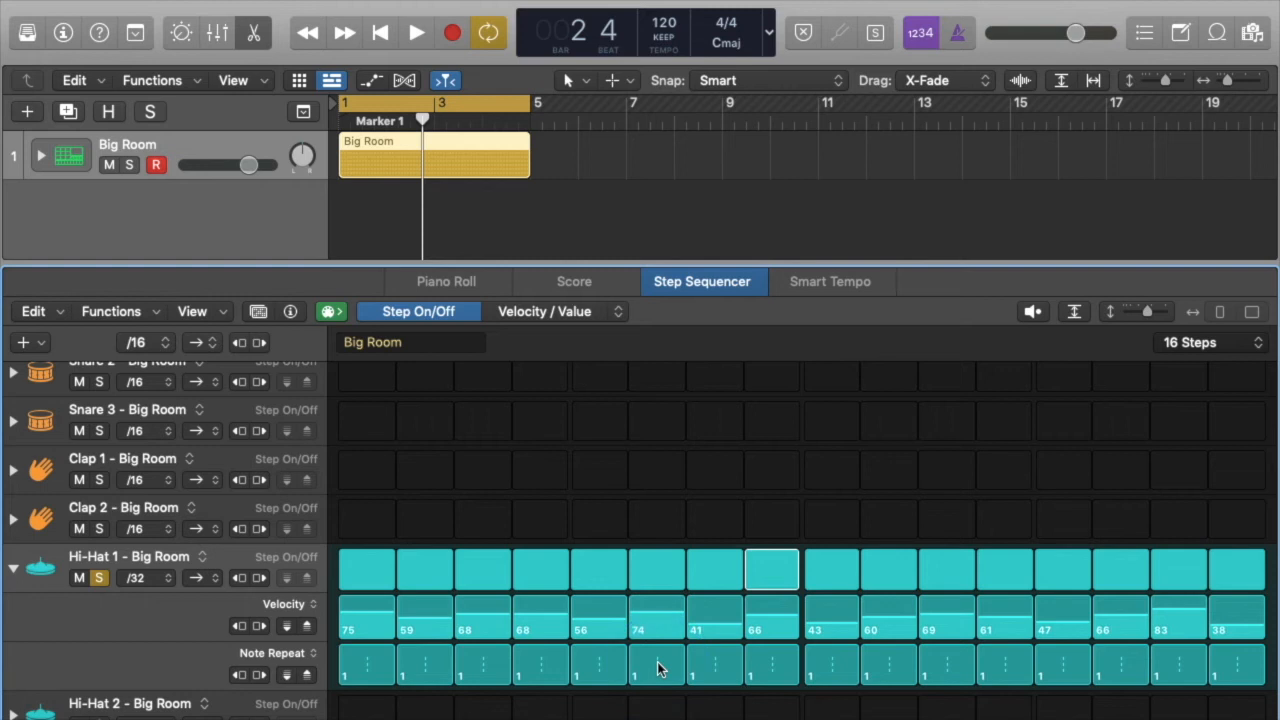
- Try note repeat values of 3 and 2 on the sixth Hi-Hat 1 step while listening to the pattern
mouse_move(657, 662)
left_mouse_down()
mouse_move(655, 622)
mouse_move(659, 690)
mouse_move(659, 677)
left_mouse_up()
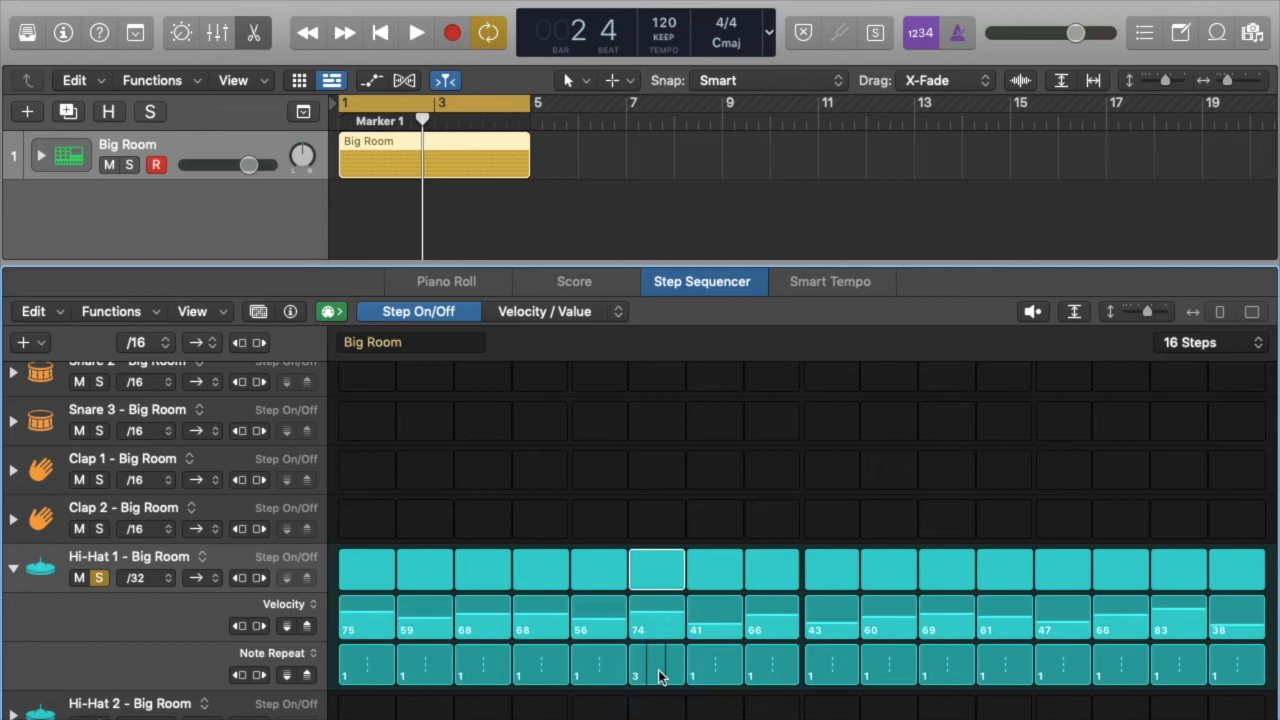
key("space")
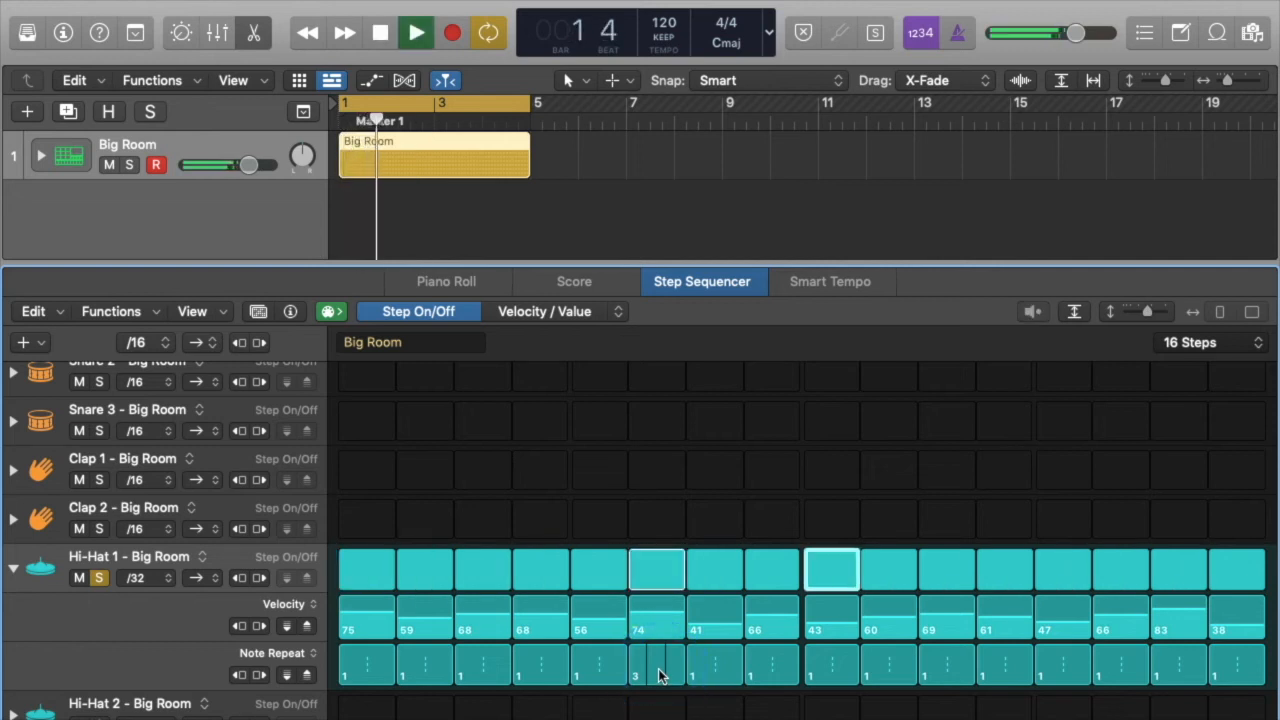
left_click(658, 670)
left_click_drag(658, 675, 660, 706)
key("space")
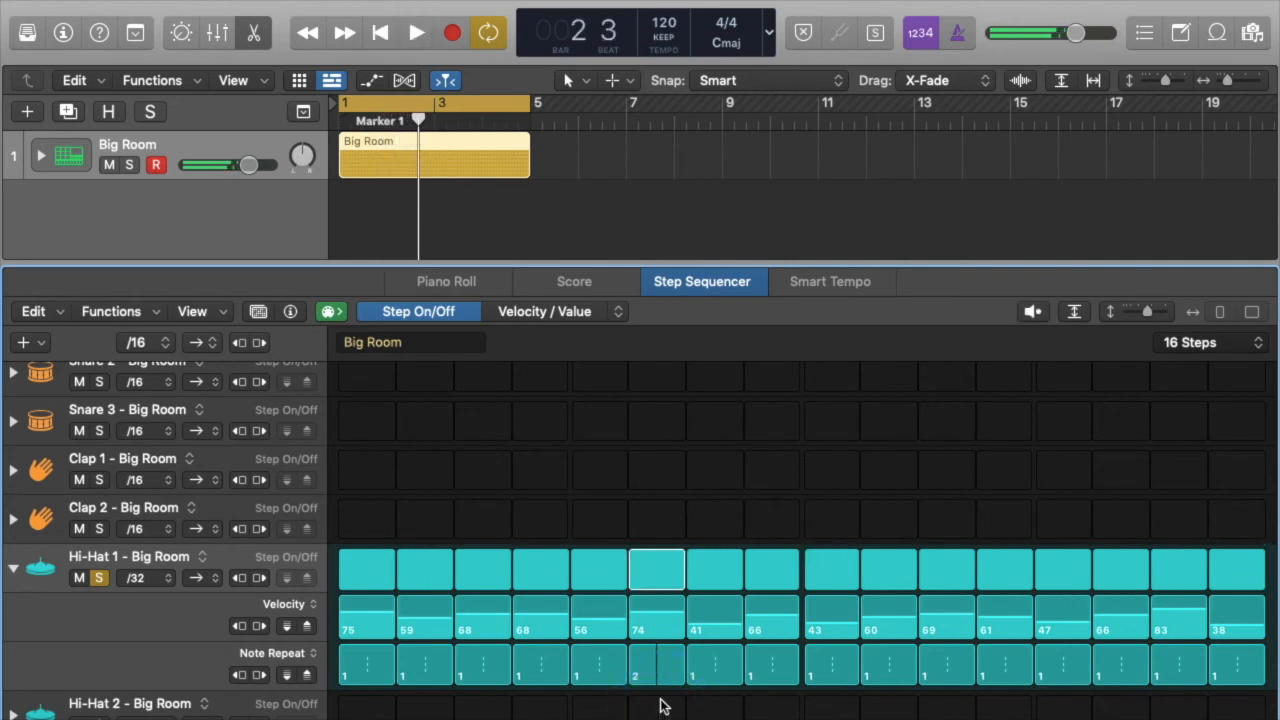
- Set the note repeat of the sixth Hi-Hat 1 step to 3 and play the pattern to hear it
left_click(658, 684)
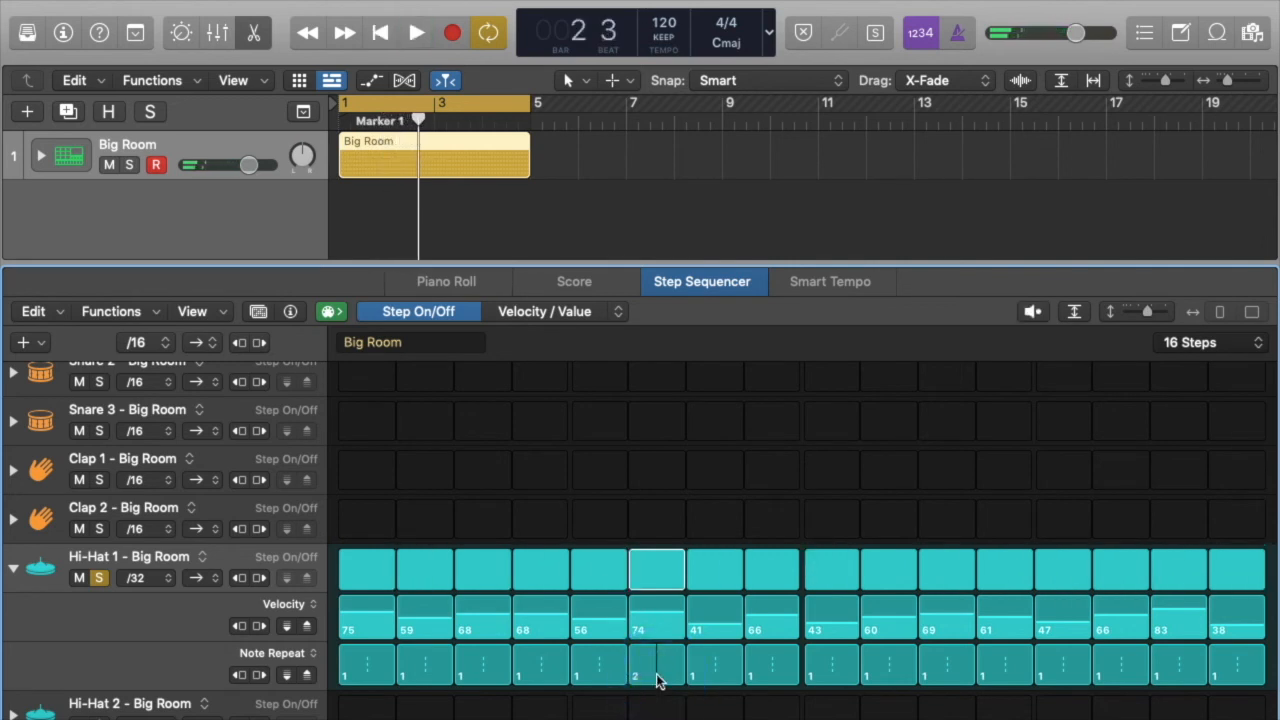
mouse_move(657, 680)
left_mouse_down()
mouse_move(654, 580)
mouse_move(656, 683)
mouse_move(628, 660)
mouse_move(651, 680)
left_mouse_up()
key("space")
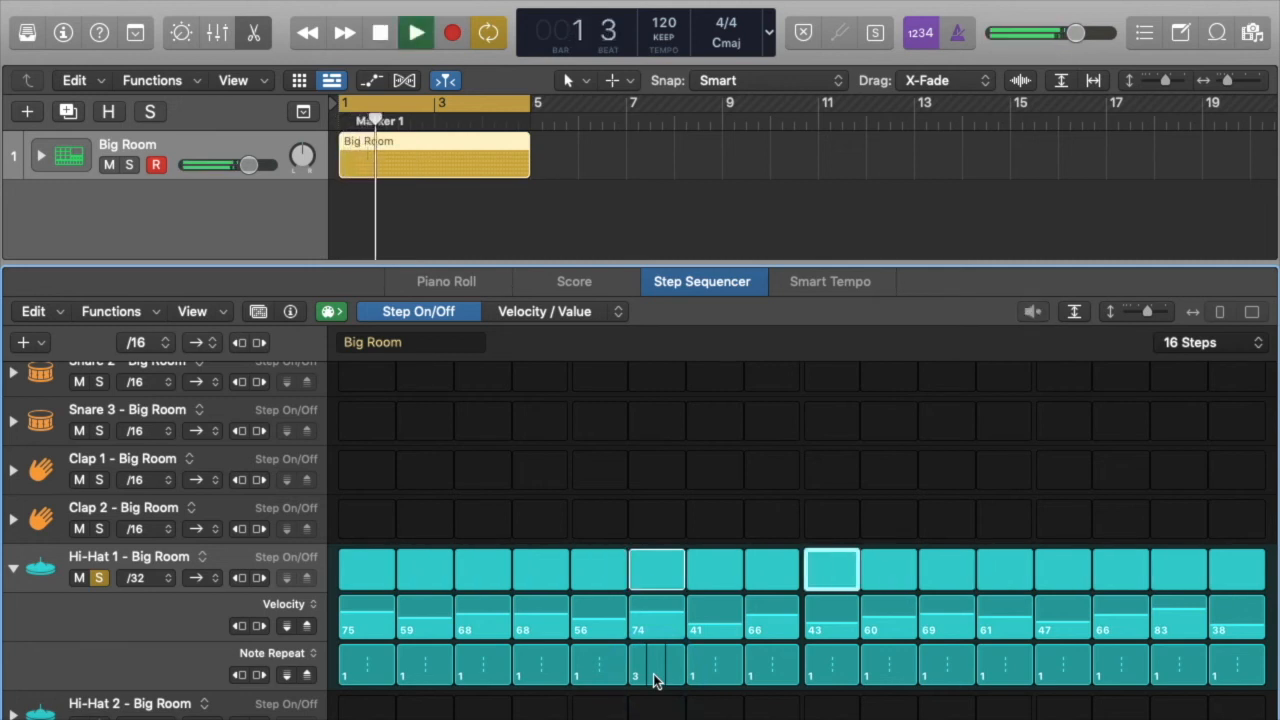
key("space")
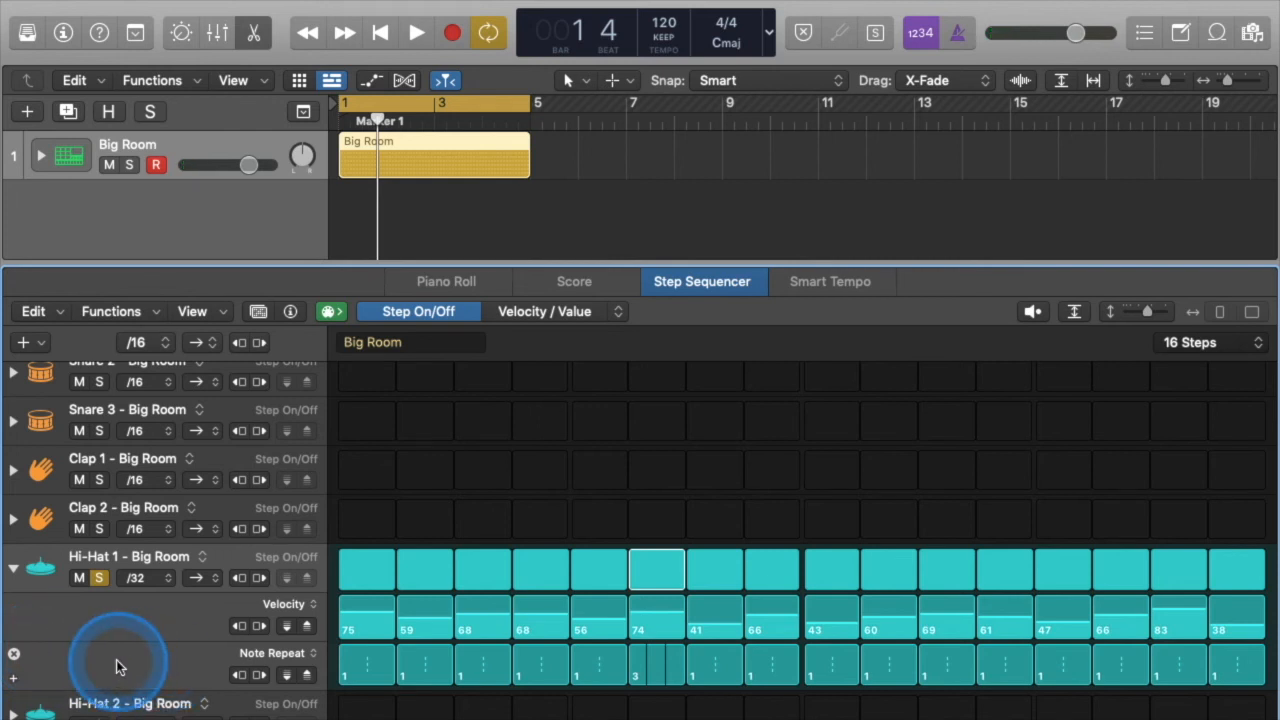
- Add a third subrow below Note Repeat in the Hi-Hat 1 row and set it to Chance
left_click(14, 682)
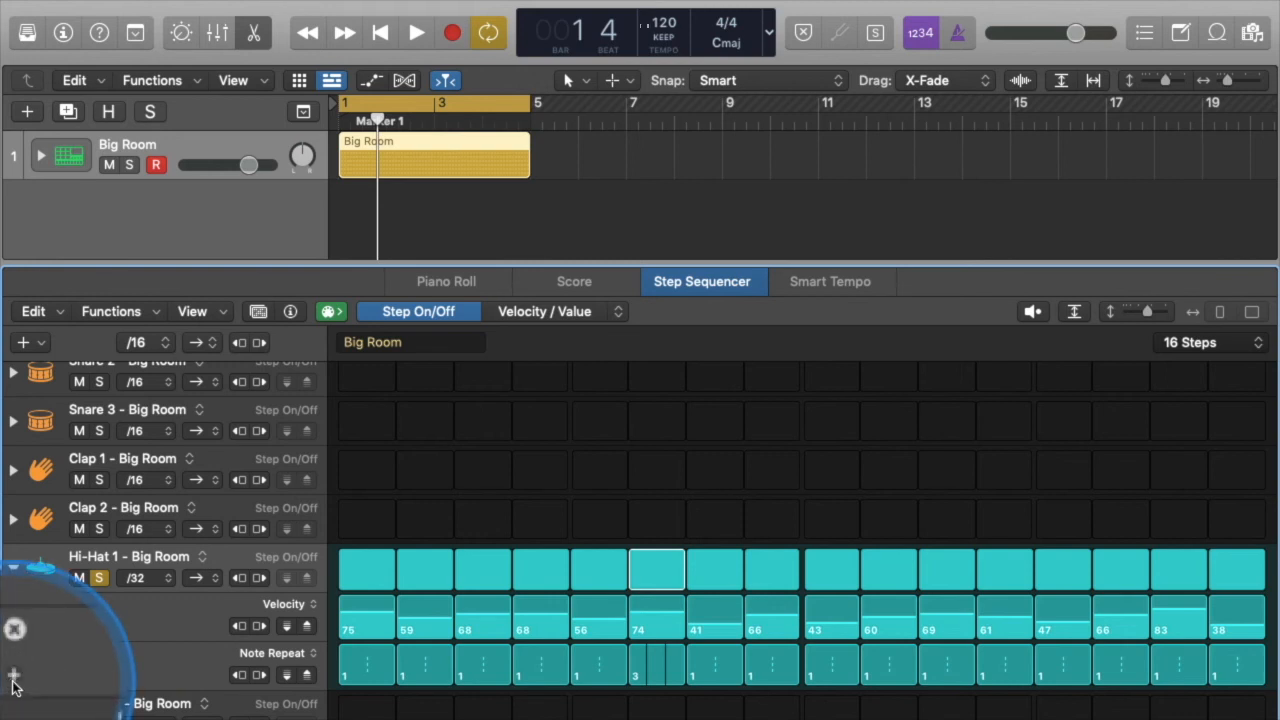
left_click(14, 682)
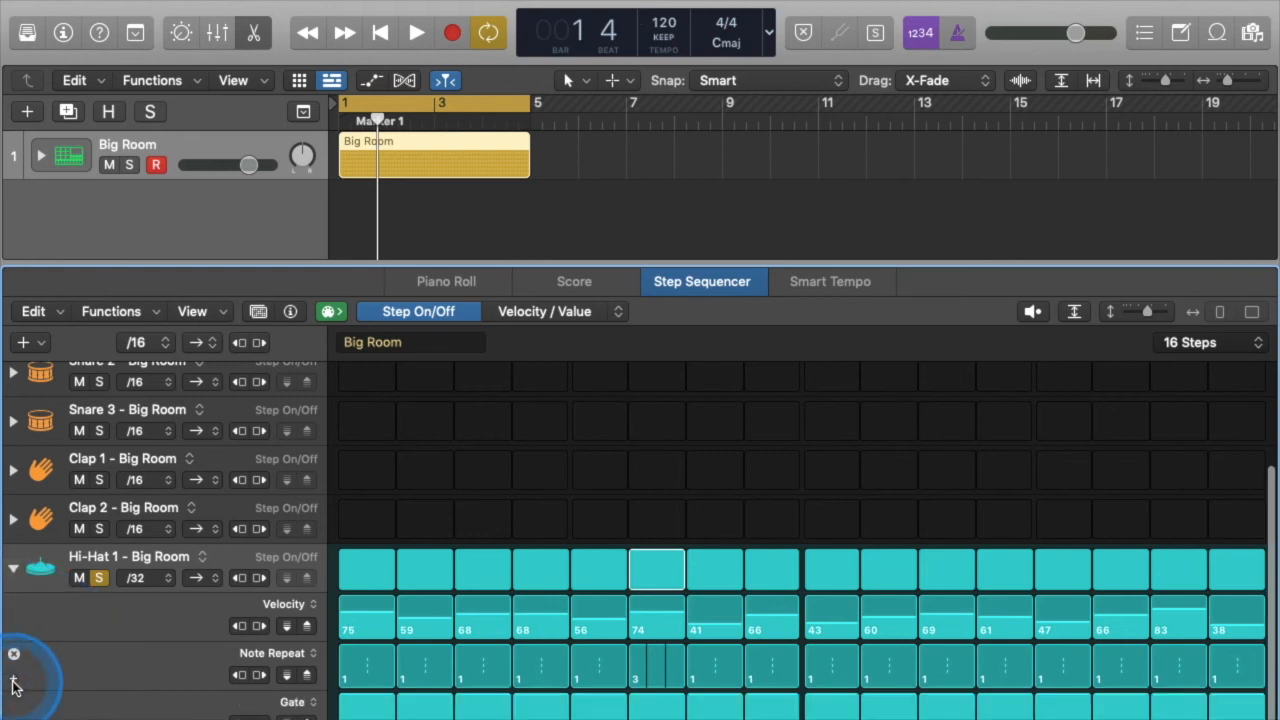
left_click(301, 703)
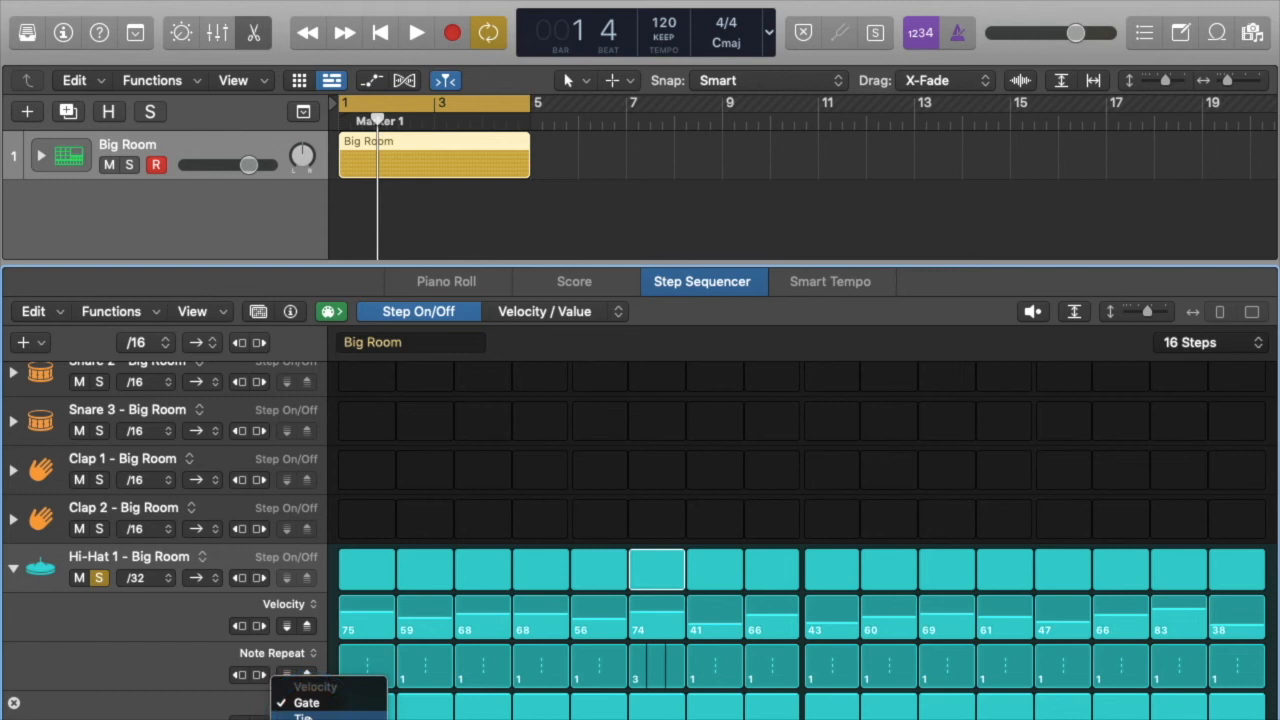
left_click(306, 703)
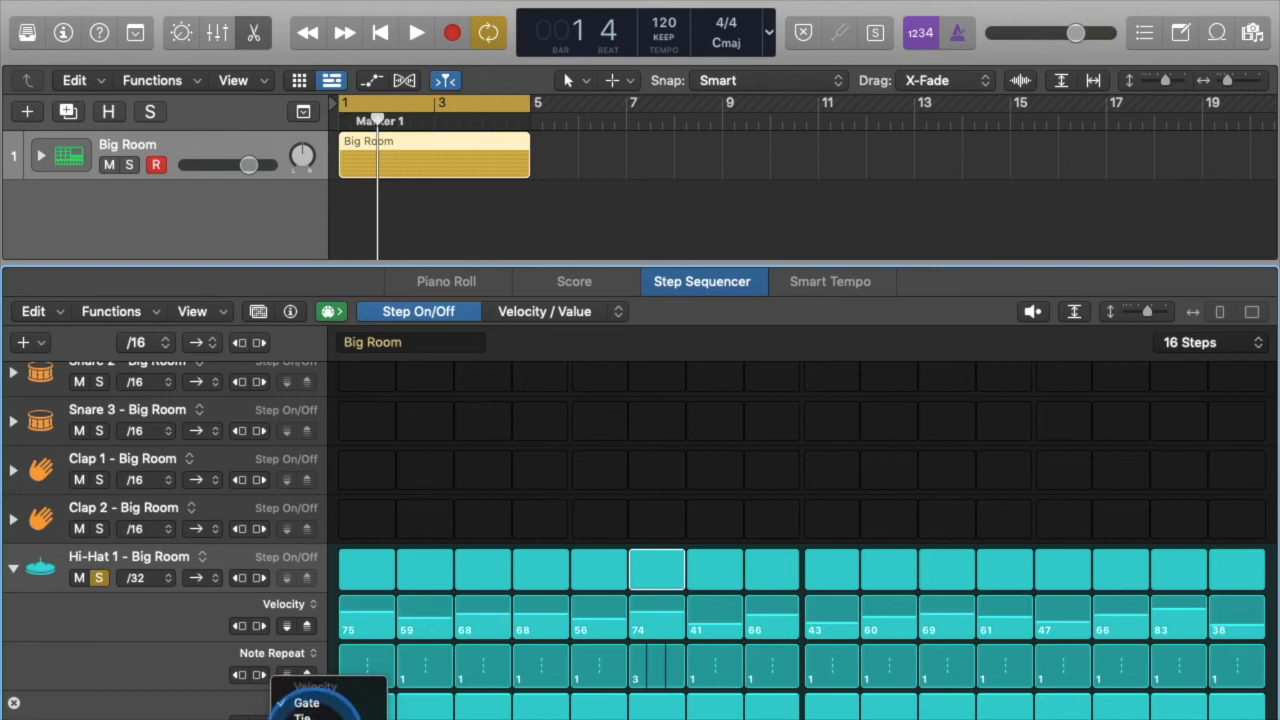
left_click(306, 703)
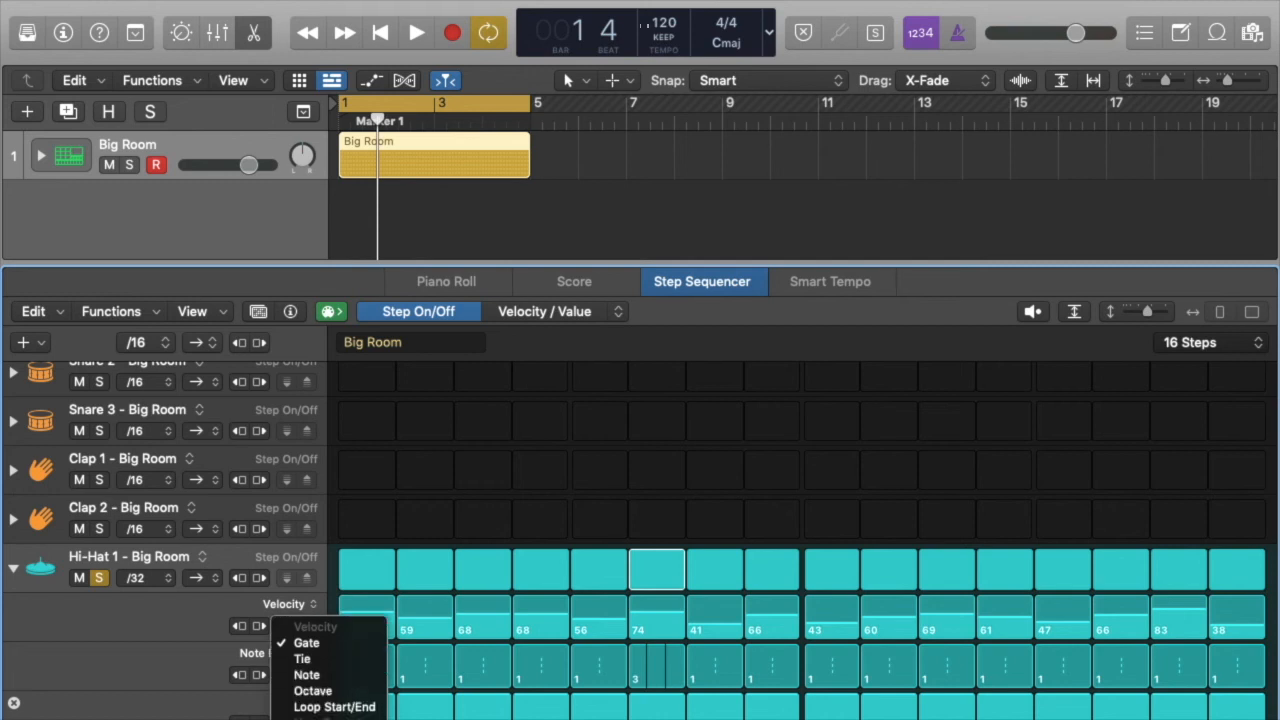
left_click(330, 707)
scroll(324, 712, "down", 1)
left_click(312, 716)
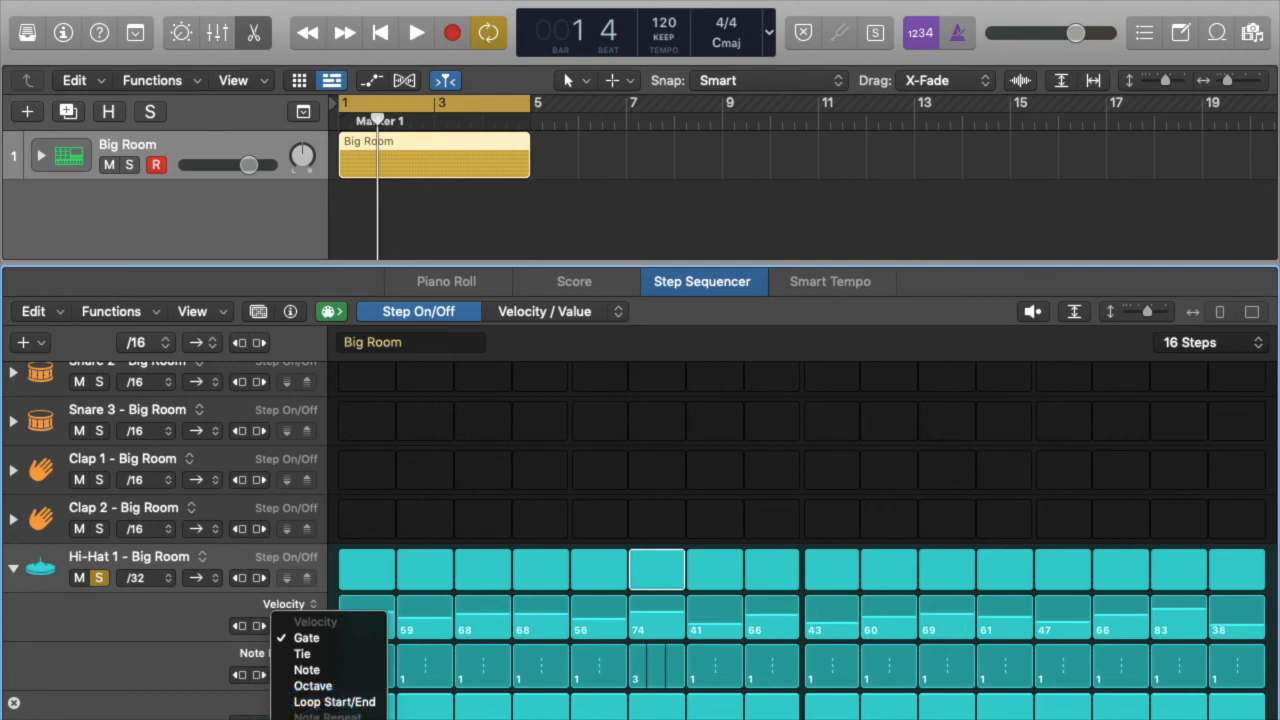
left_click(320, 712)
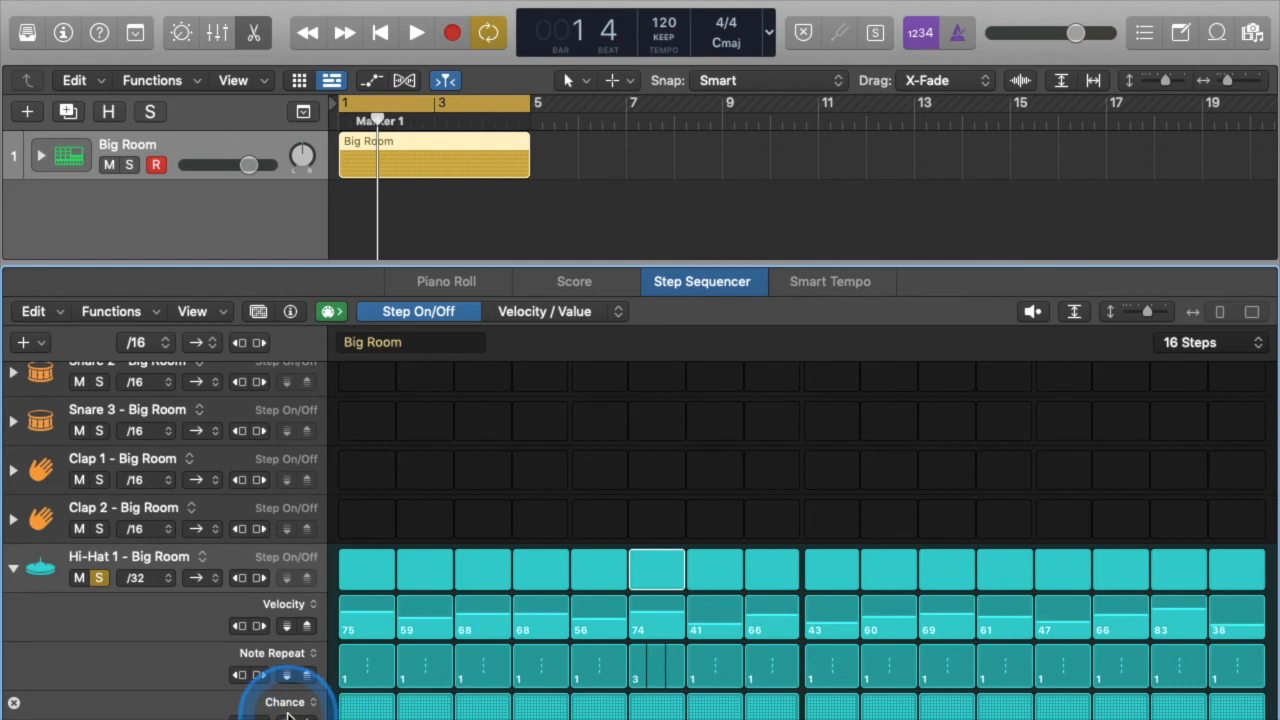
- Lower the chance of the sixth Hi-Hat 1 step to about 52% and play the pattern
left_click_drag(357, 717, 1007, 715)
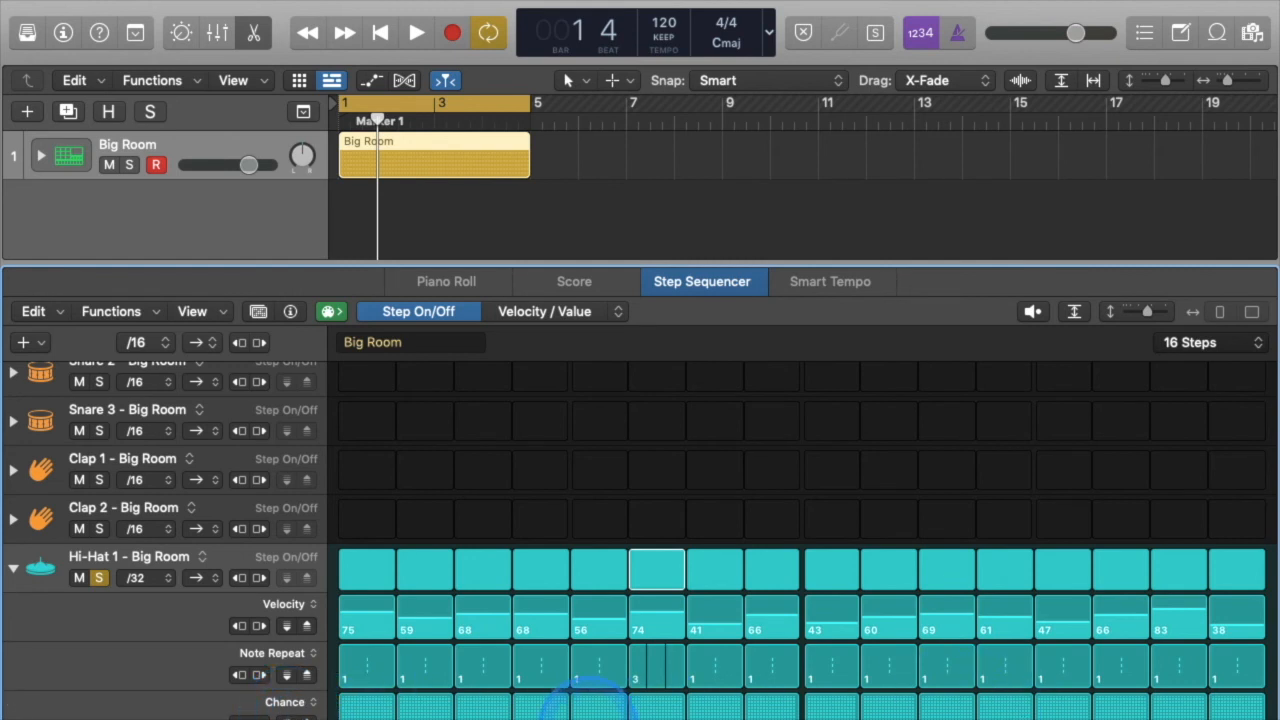
left_click(655, 708)
left_click_drag(655, 704, 657, 712)
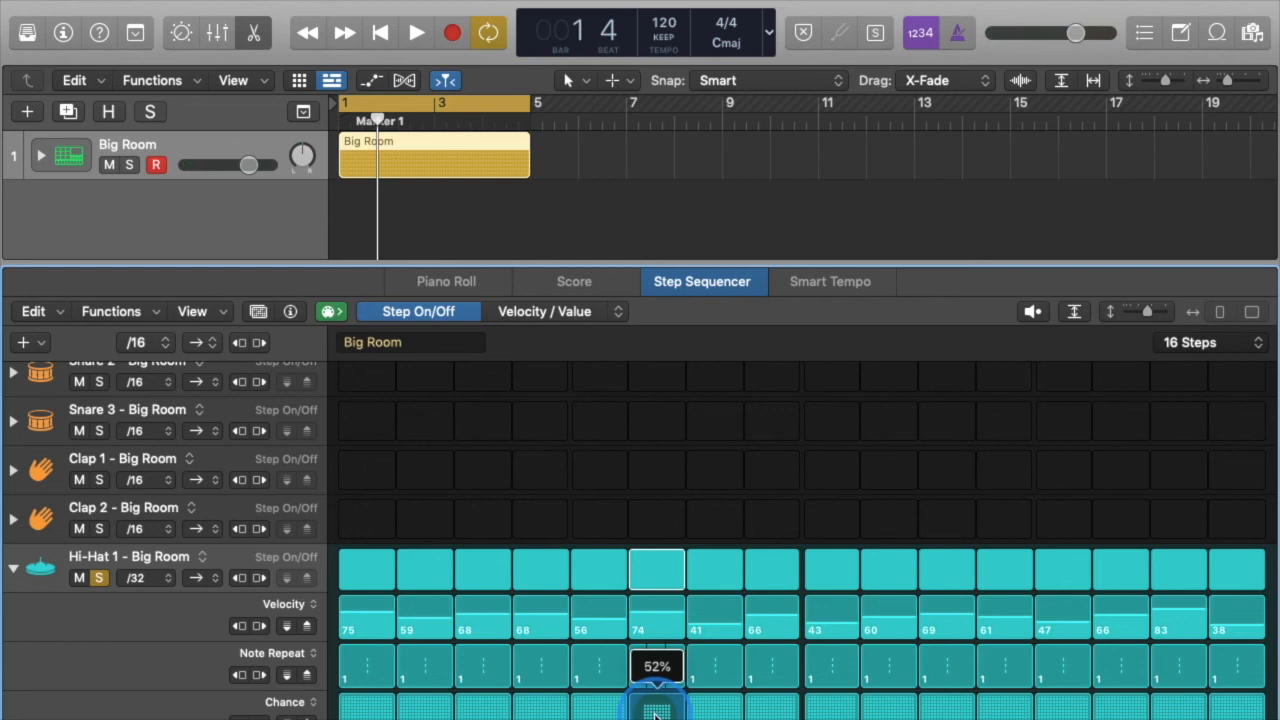
left_click_drag(655, 712, 655, 712)
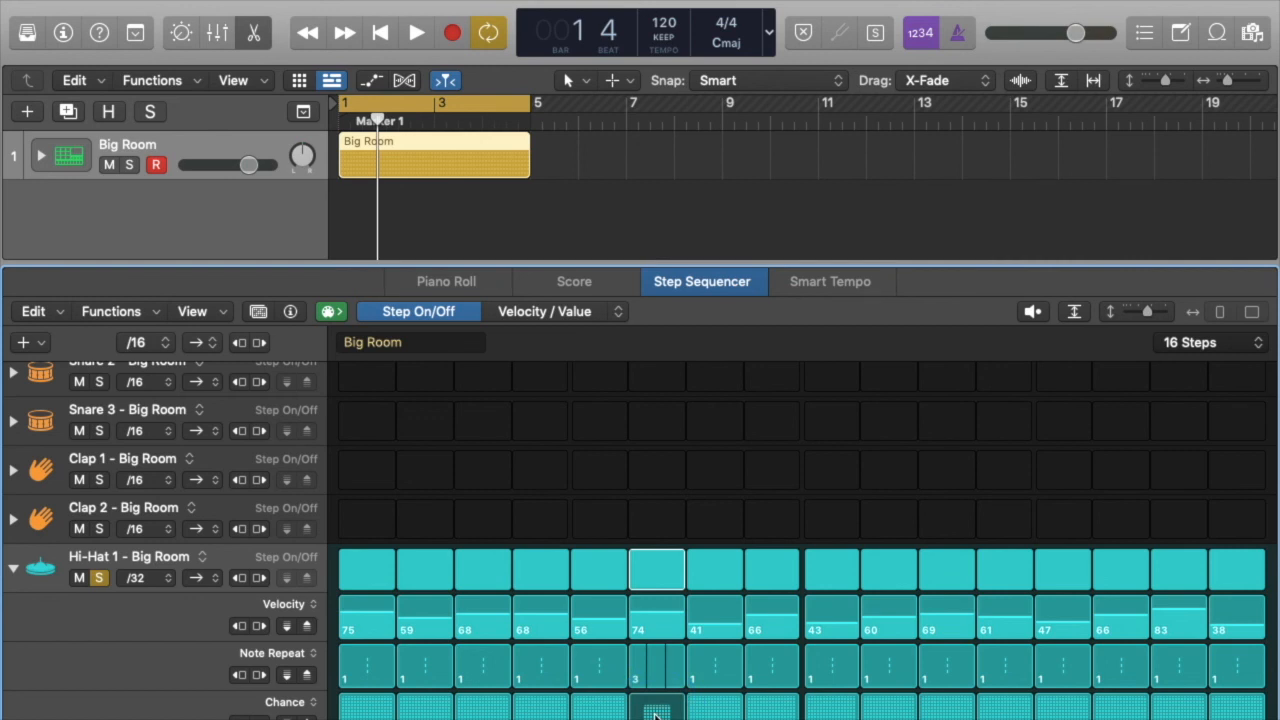
key("space")
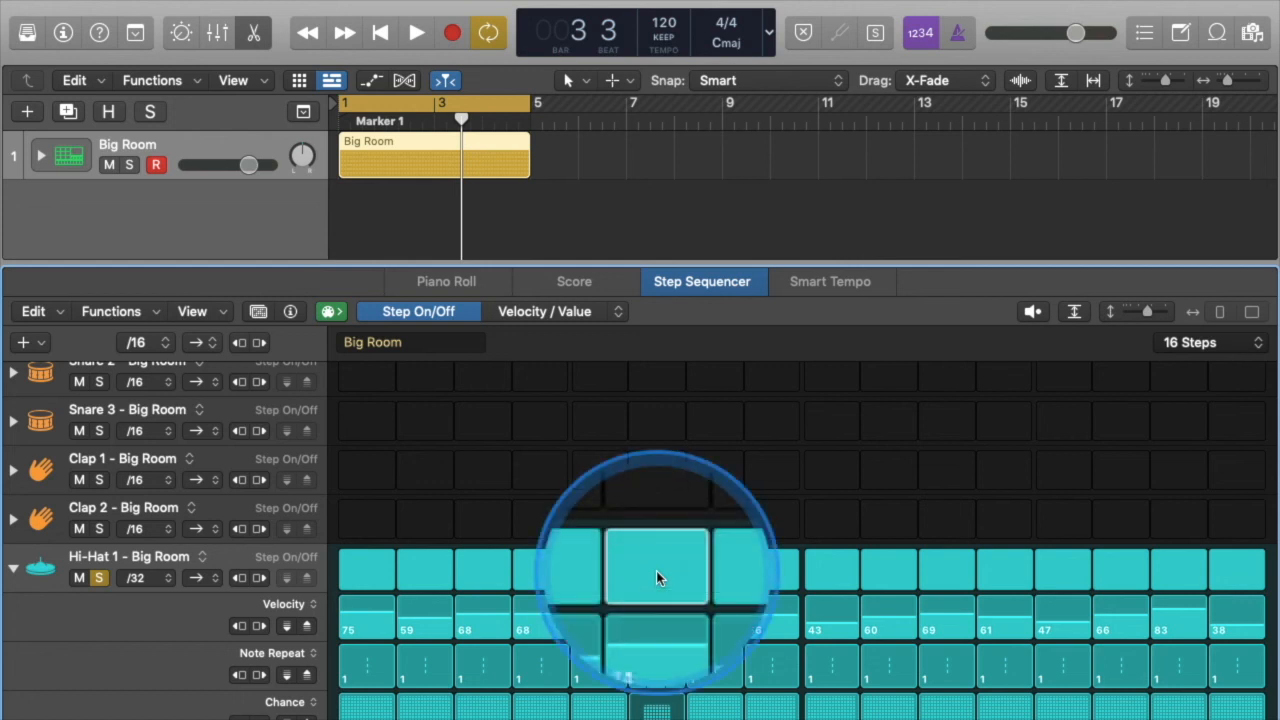
- Collapse the Hi-Hat 1 row's subrows and return to the kick and snare rows
left_click(657, 575)
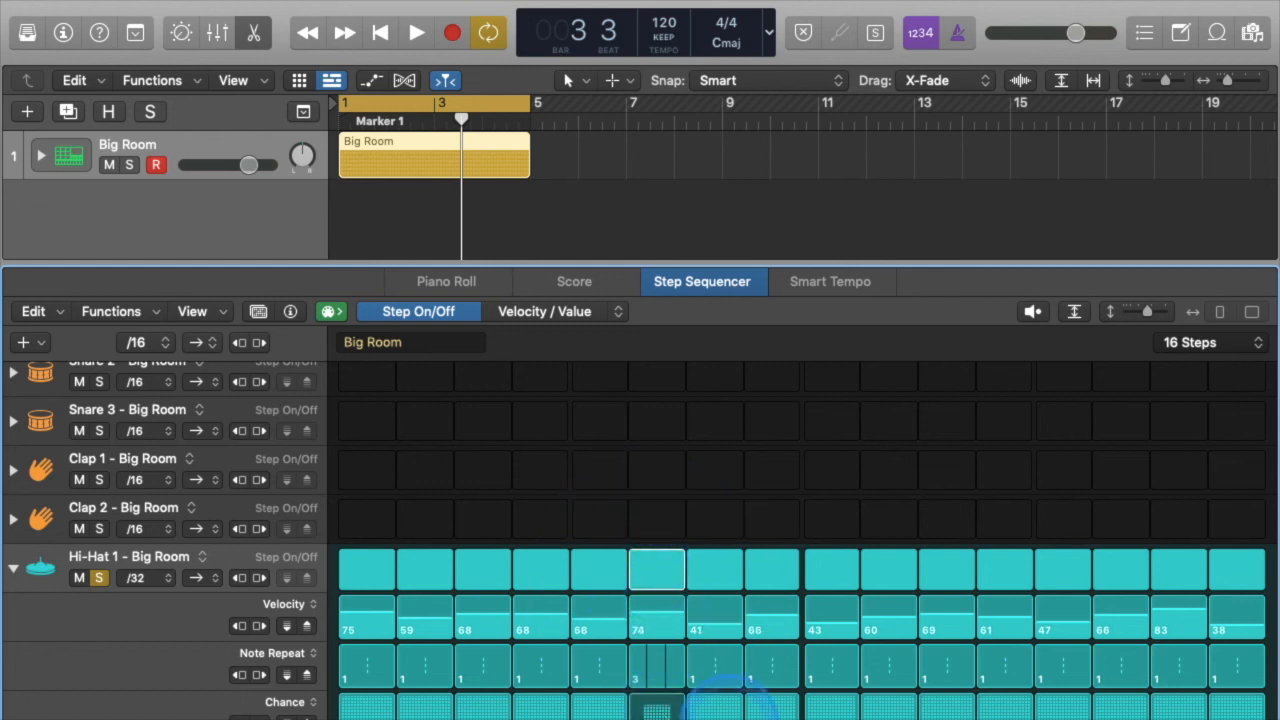
left_click(14, 572)
scroll(515, 568, "up", 3)
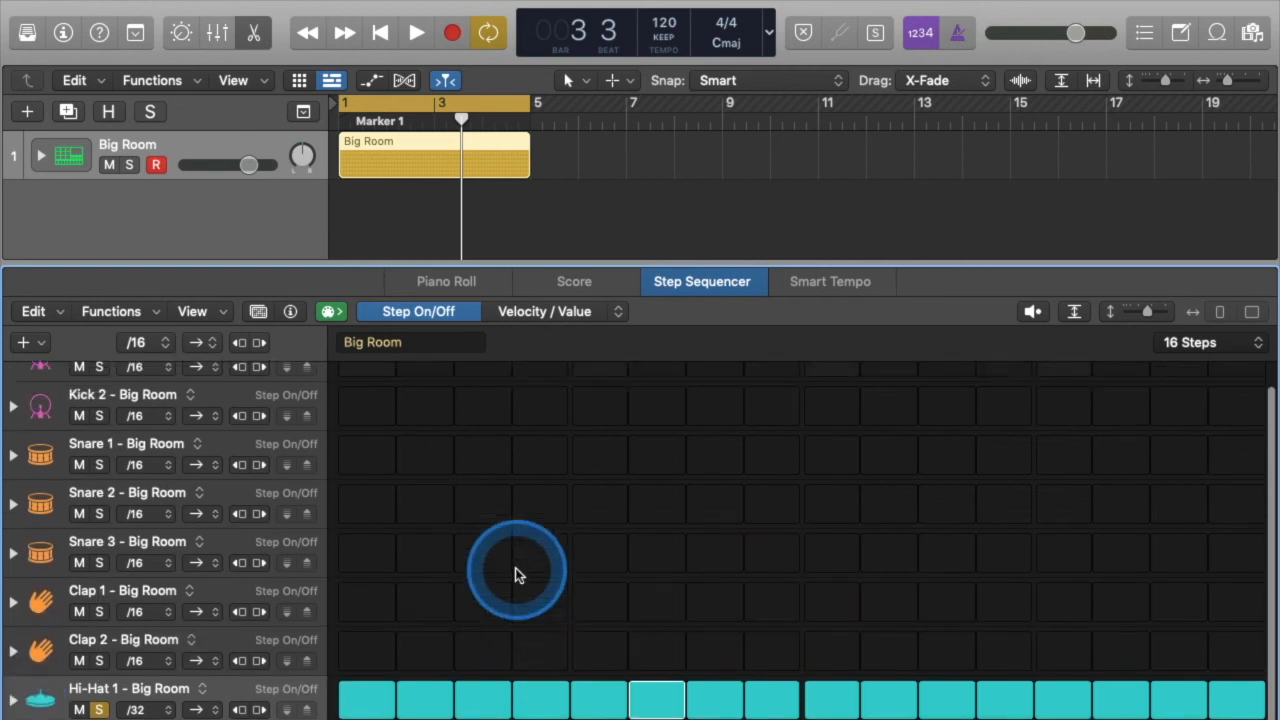
- Turn off solo on the Hi-Hat 1 row so every row of the Big Room pattern plays
left_click(423, 170)
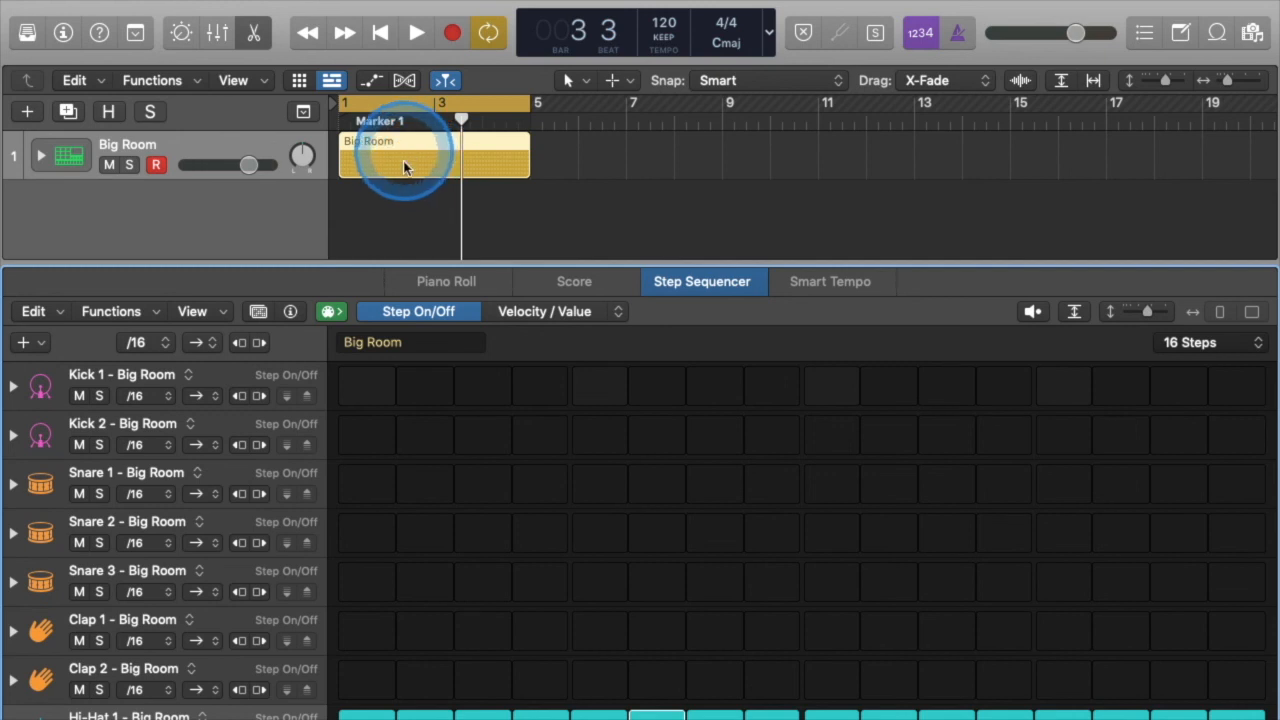
left_click(403, 165)
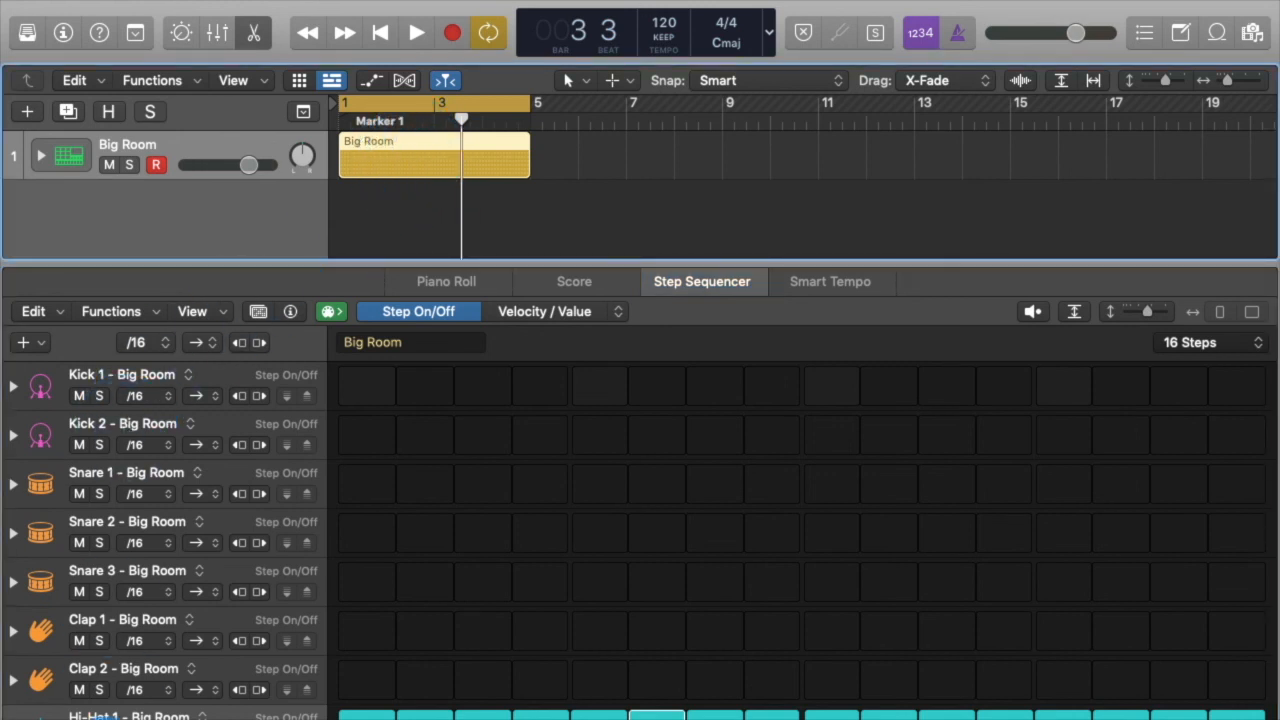
left_click(100, 714)
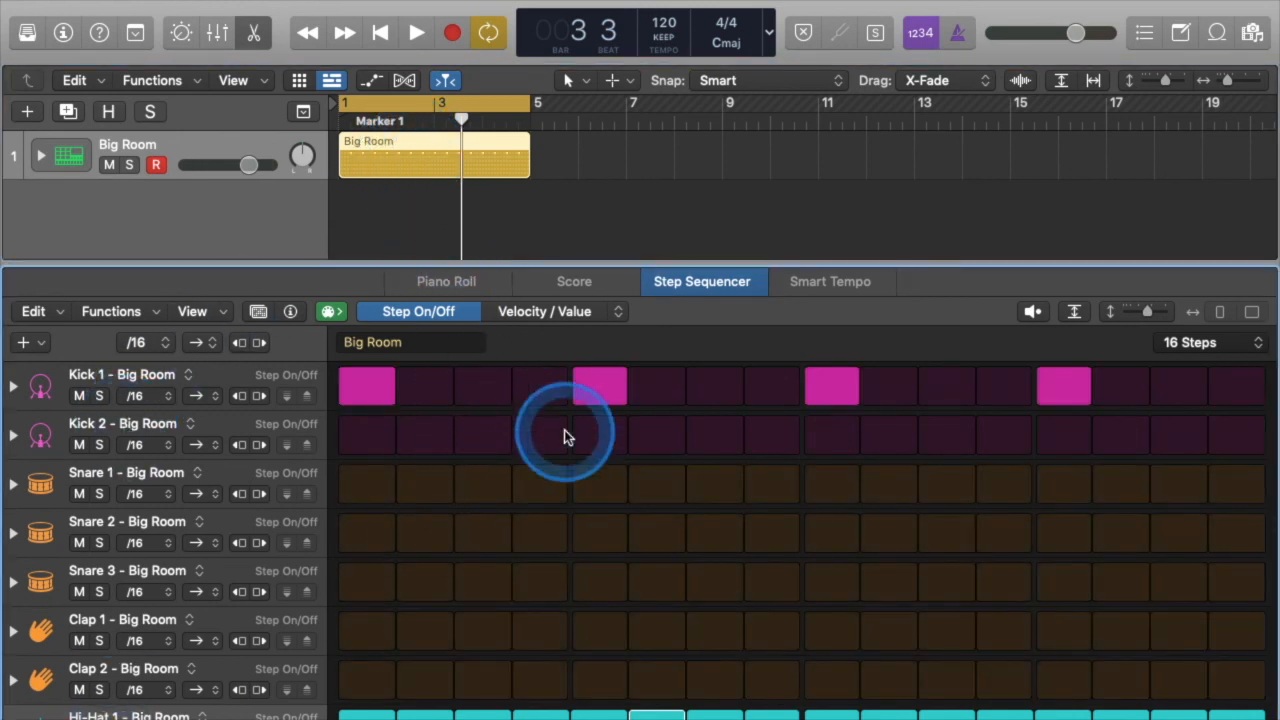
- Try Snare 1 hits on steps 3, 7 and 11, clear them and leave a single hit on step 9
left_click(476, 486)
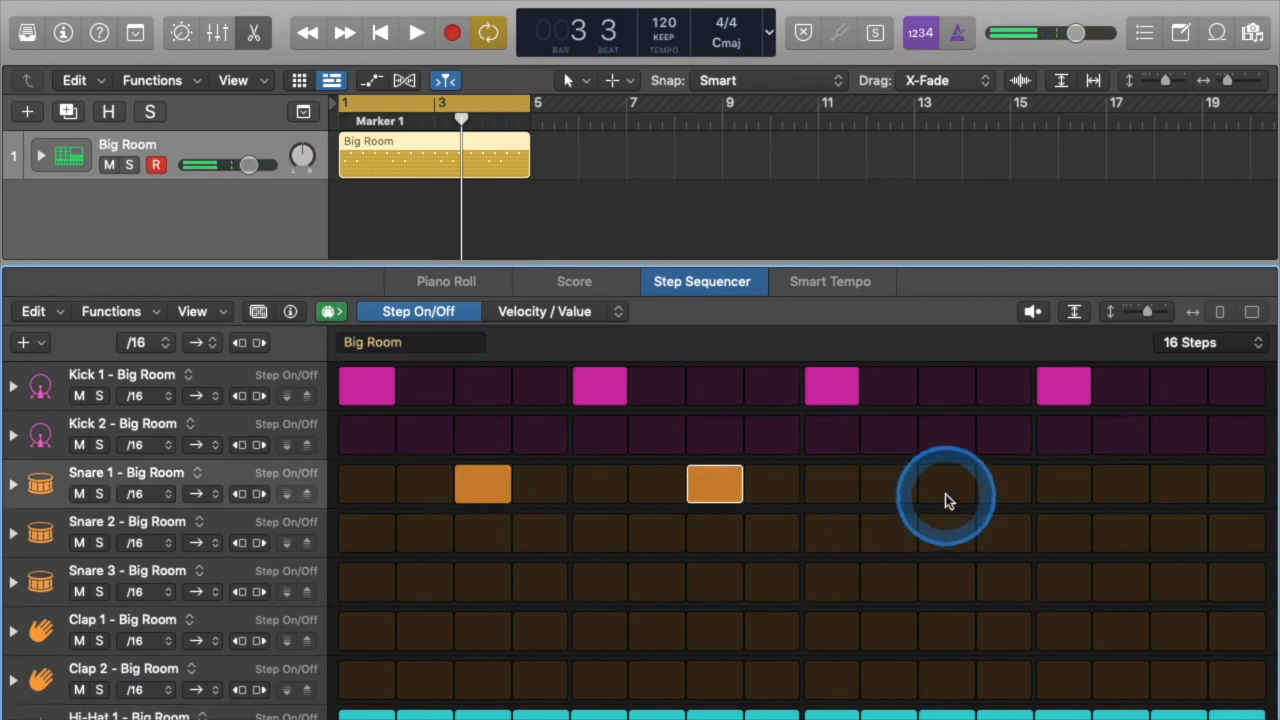
left_click(945, 494)
left_click(735, 490)
left_click(830, 490)
left_click(924, 495)
left_click(428, 486)
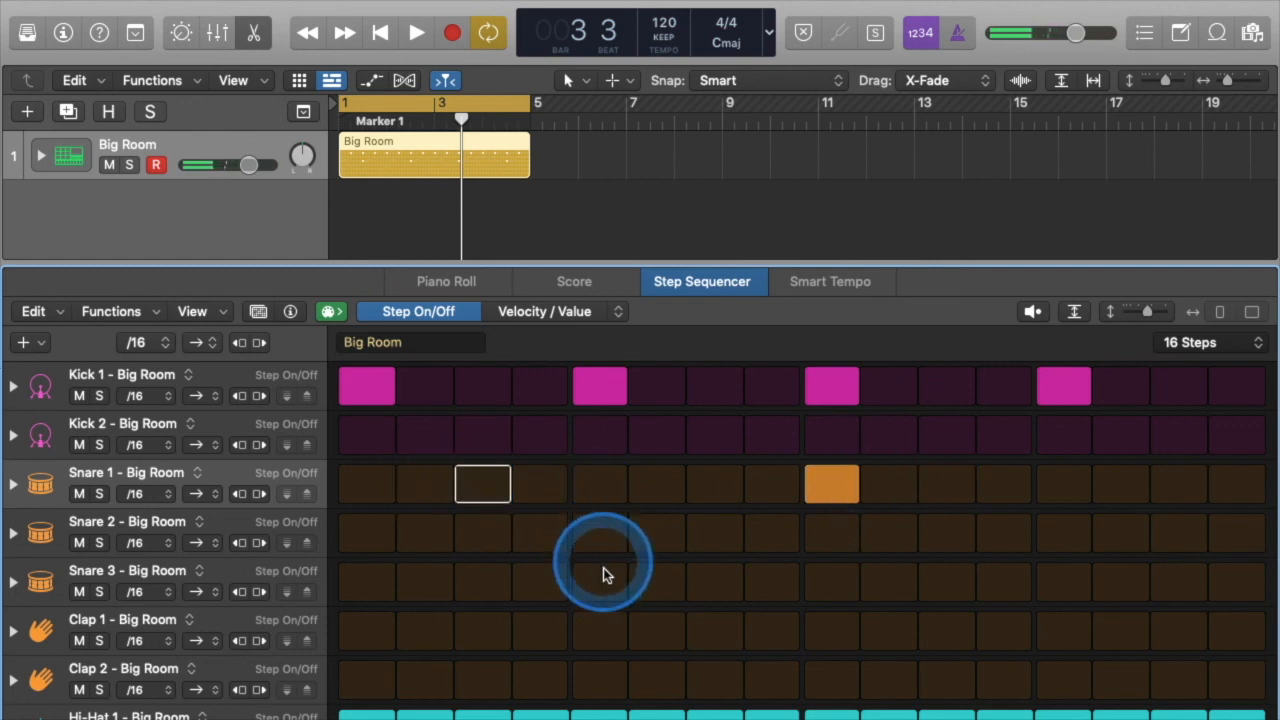
- While the pattern plays, place Snare 1 hits on steps 5 and 13, clear step 9, and stop playback
key("space")
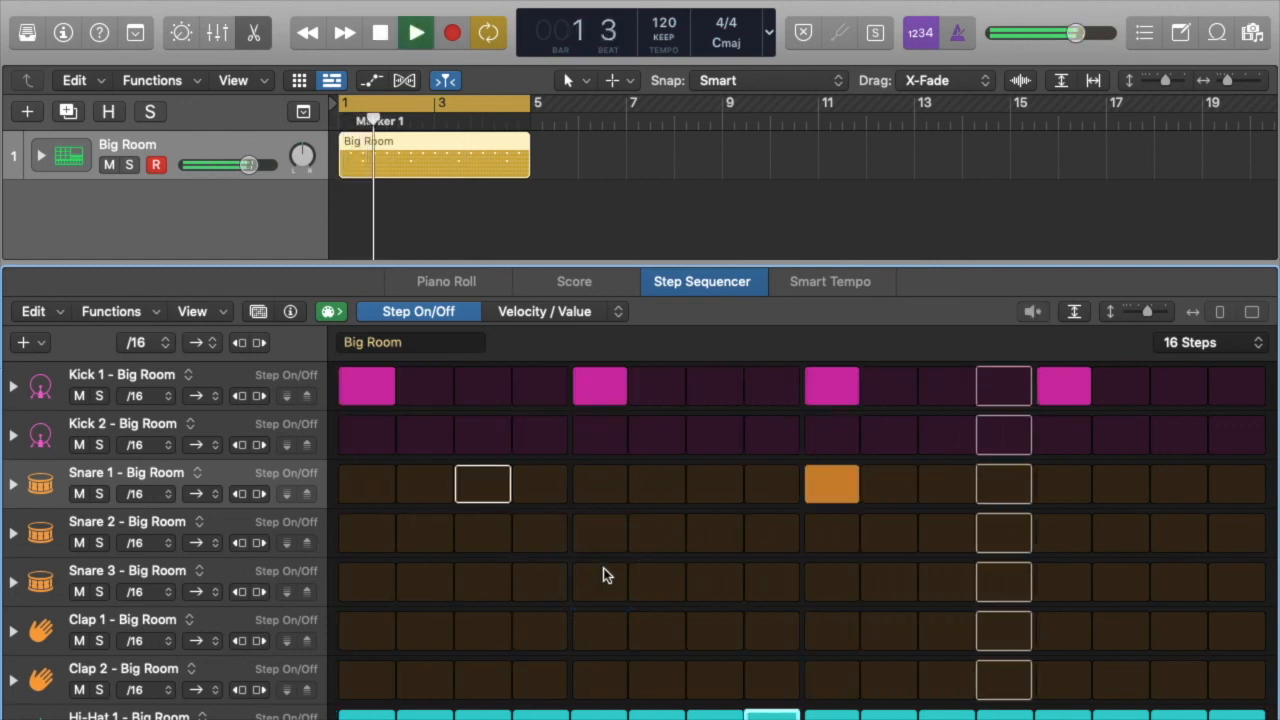
left_click(593, 503)
left_click(488, 495)
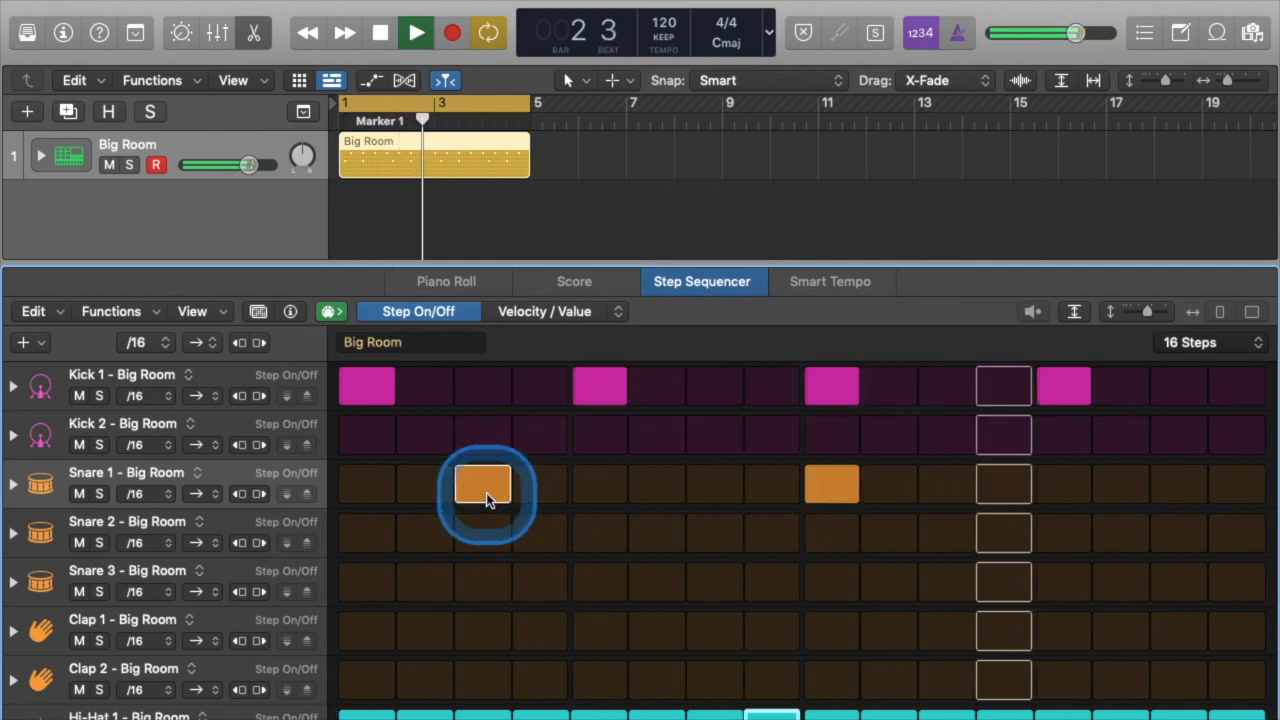
left_click(478, 490)
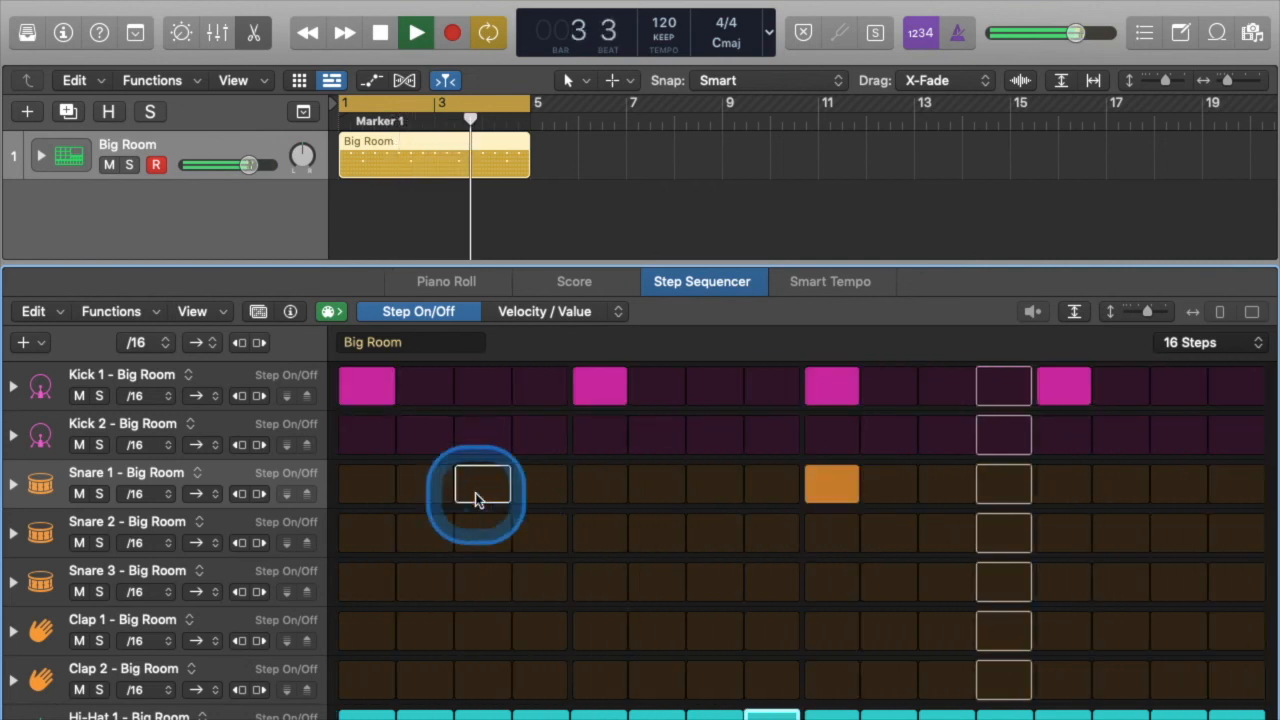
left_click(585, 496)
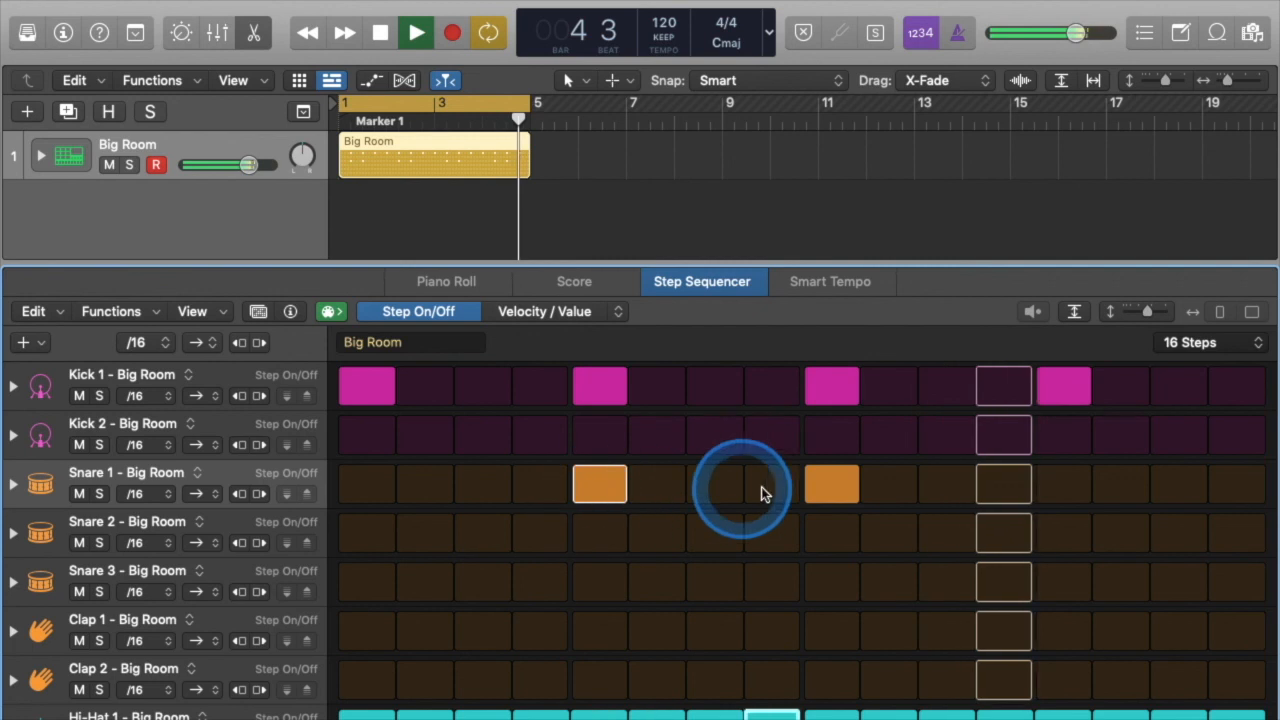
left_click(828, 487)
left_click(1049, 487)
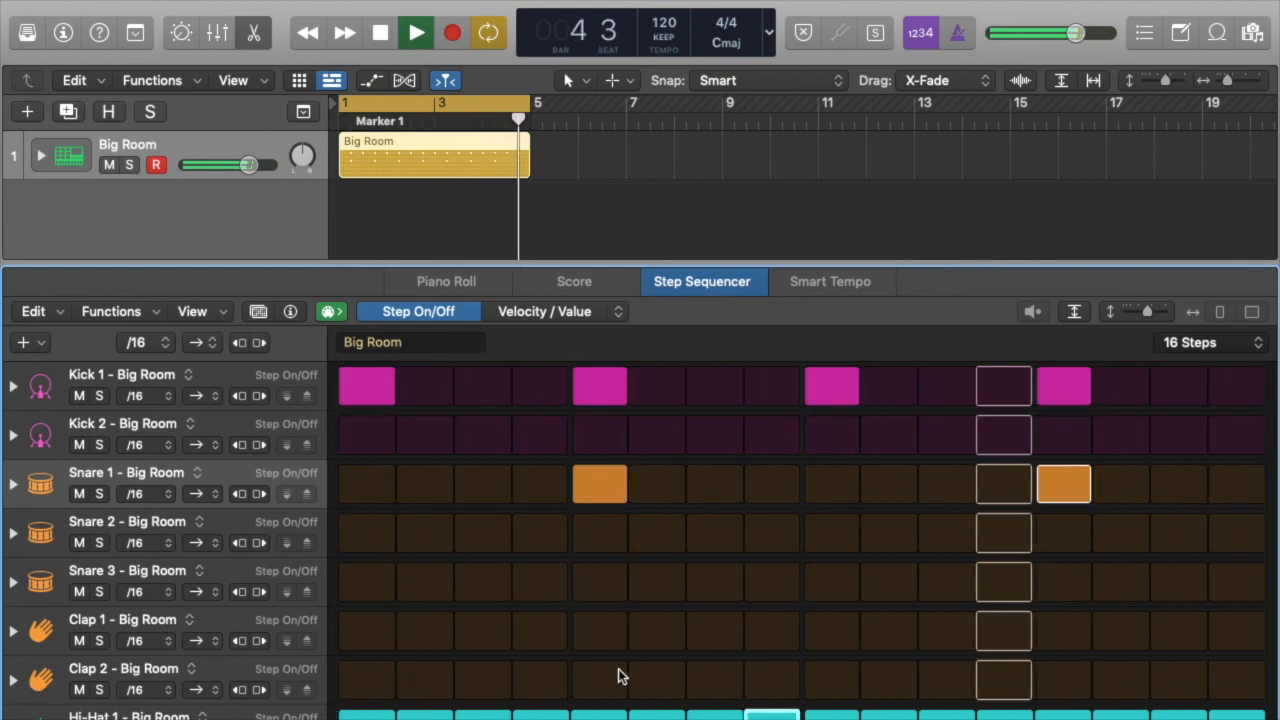
key("space")
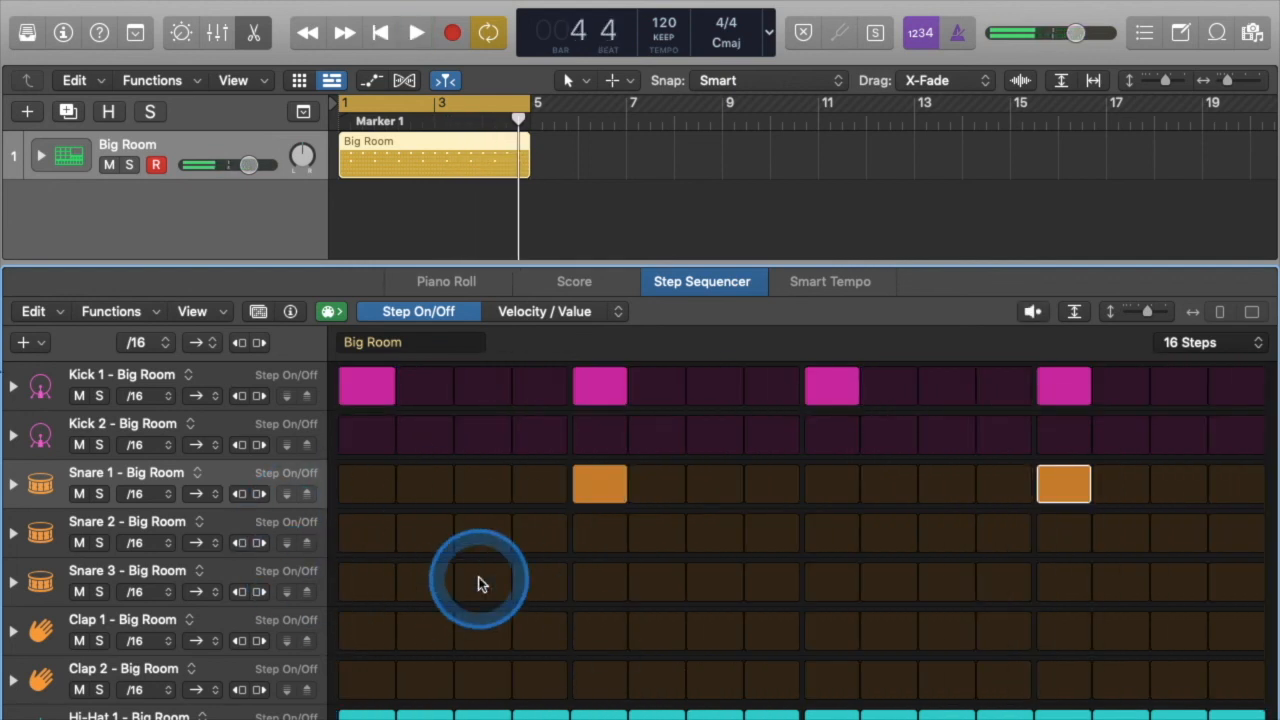
scroll(478, 577, "down", 5)
scroll(478, 584, "up", 5)
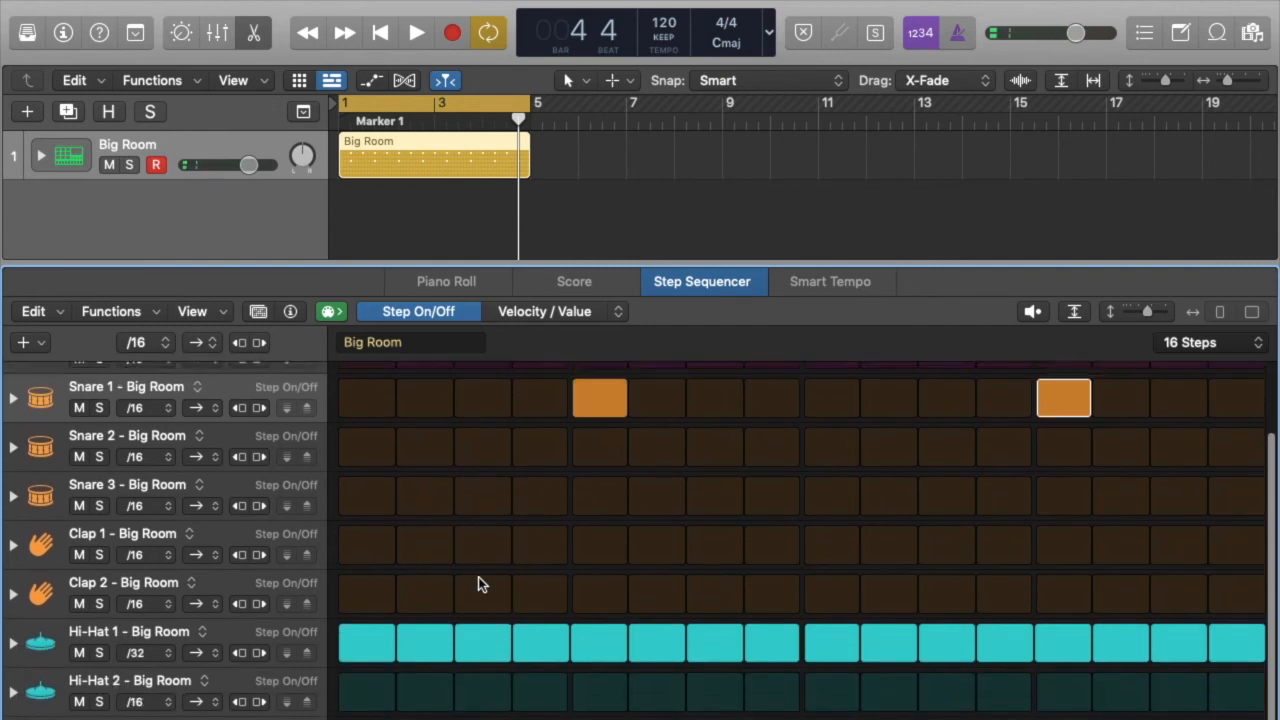